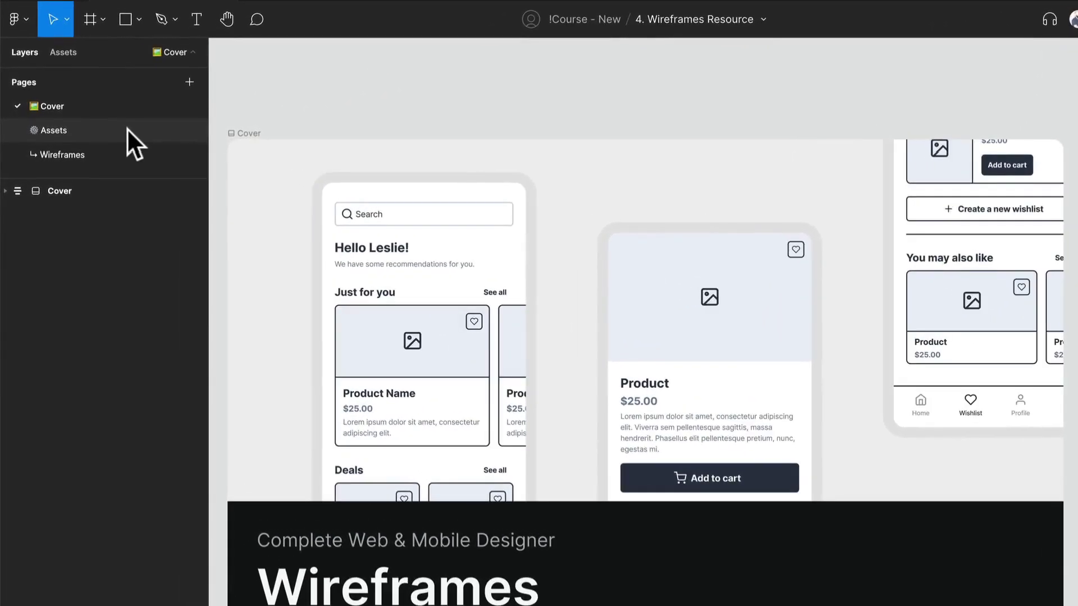
# Open the Assets page and look through its Buttons, Body Bold, Body and Headings text style groups.
pyautogui.click(126, 130)
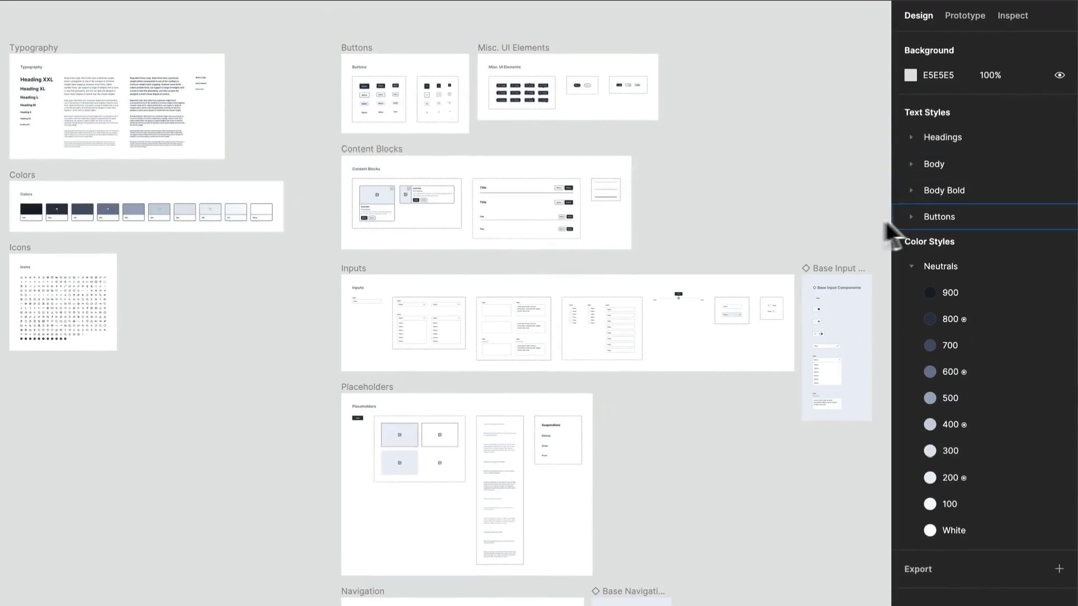
pyautogui.click(912, 218)
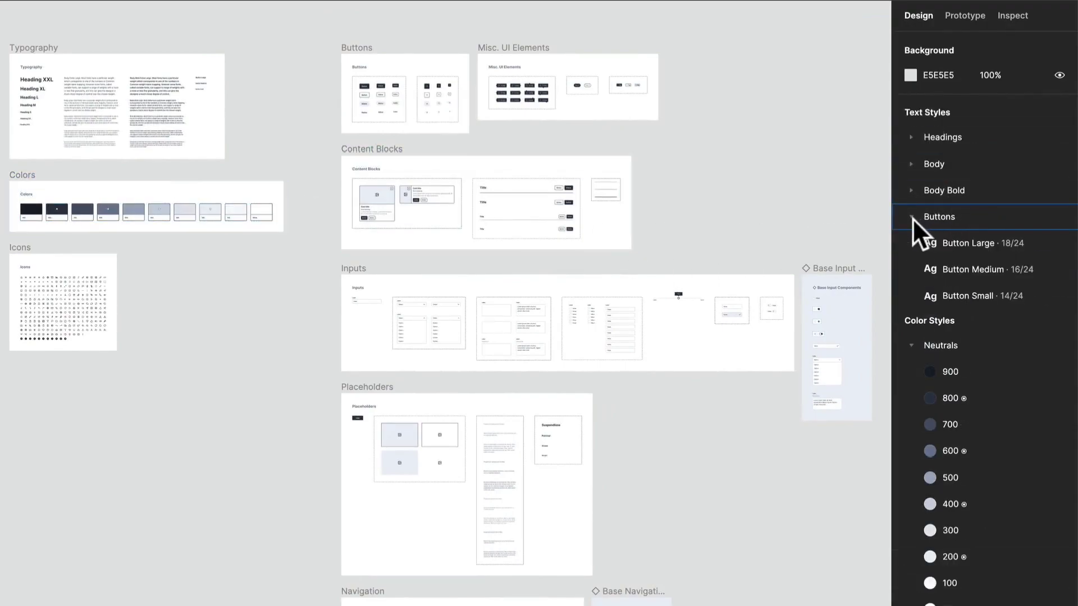
pyautogui.click(911, 219)
pyautogui.click(905, 193)
pyautogui.click(906, 194)
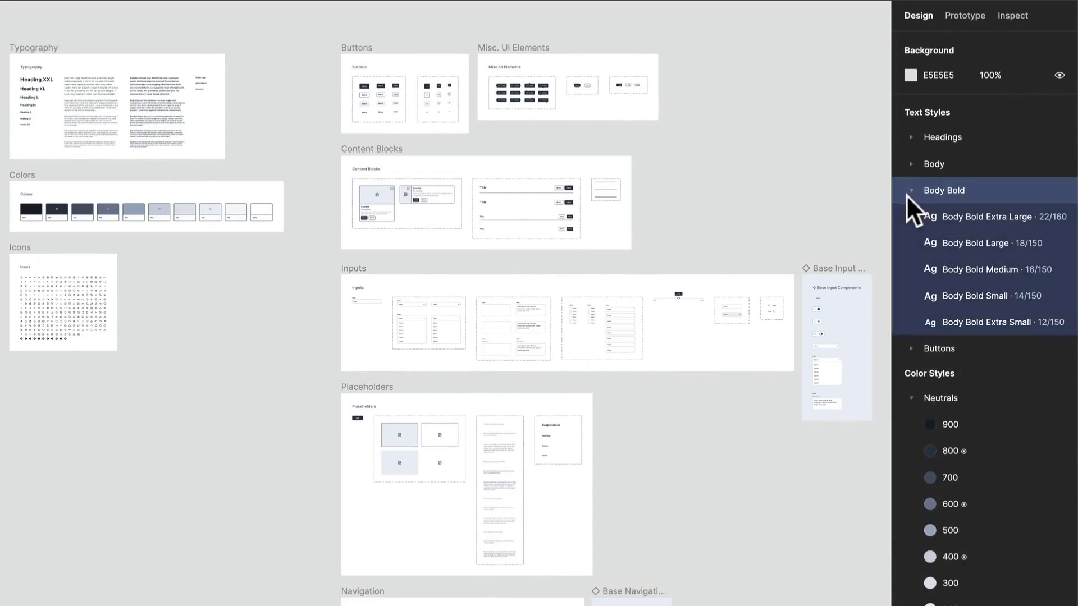
pyautogui.click(908, 190)
pyautogui.click(908, 164)
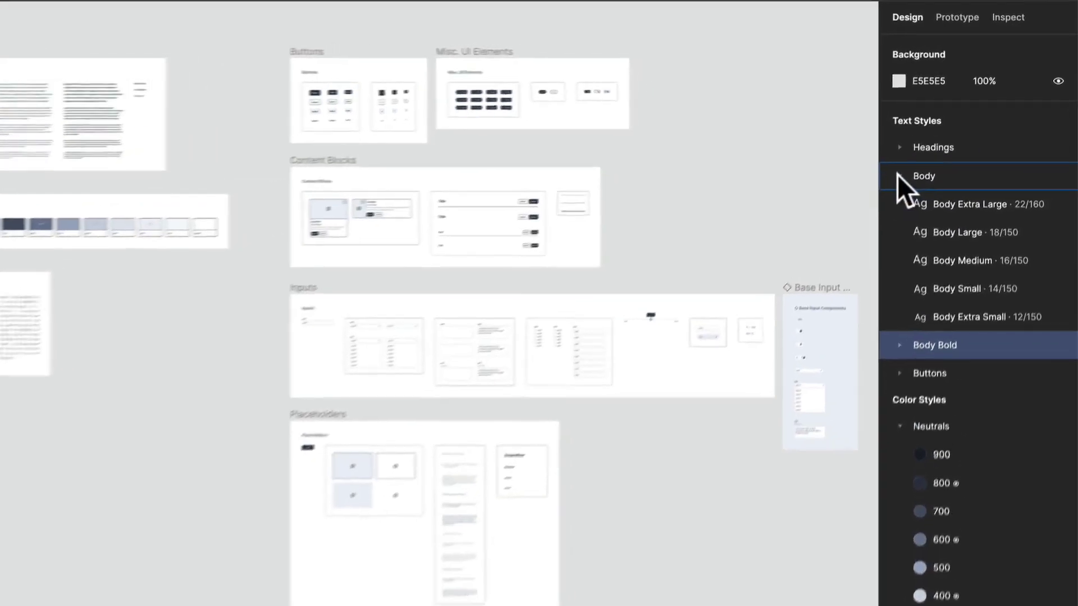
pyautogui.click(908, 164)
pyautogui.click(911, 137)
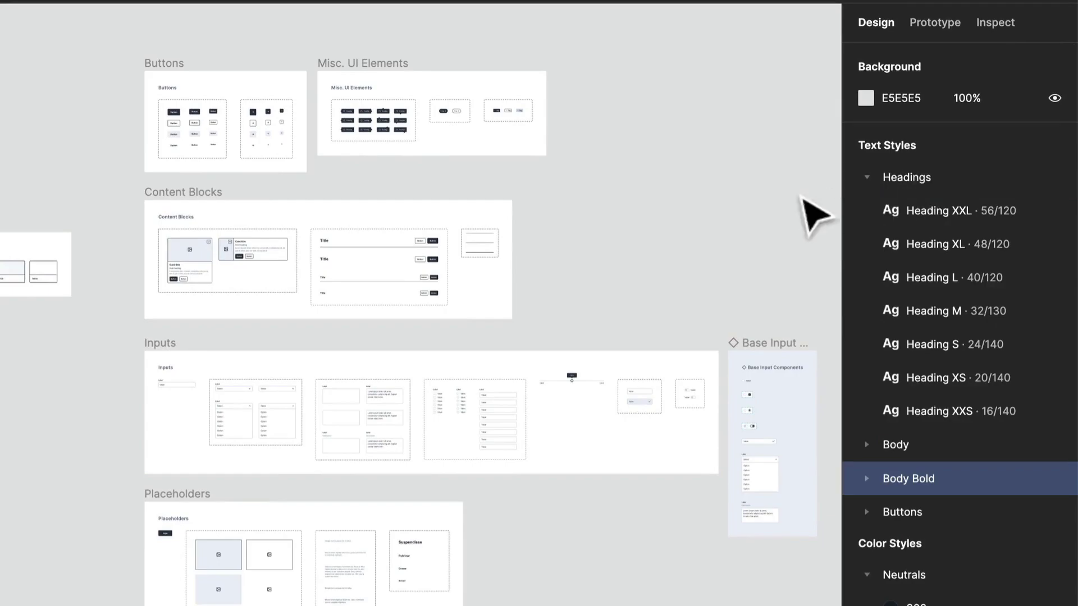
pyautogui.click(856, 178)
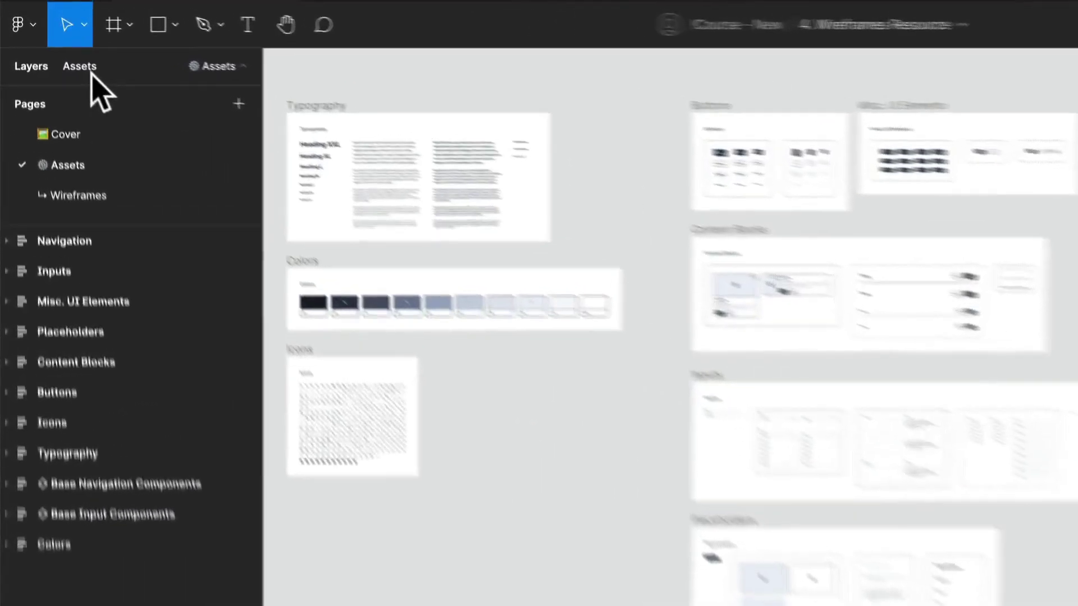
# Browse the file's local components, looking through the Placeholders, Navigation, Misc. UI Elements, Inputs and Icons groups.
pyautogui.click(56, 45)
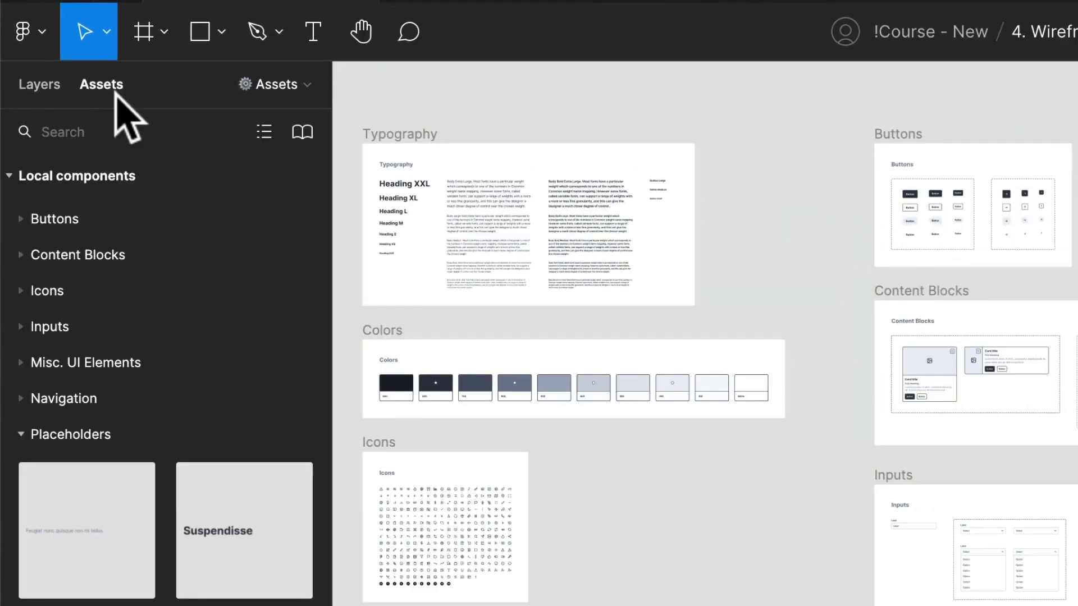
pyautogui.click(94, 434)
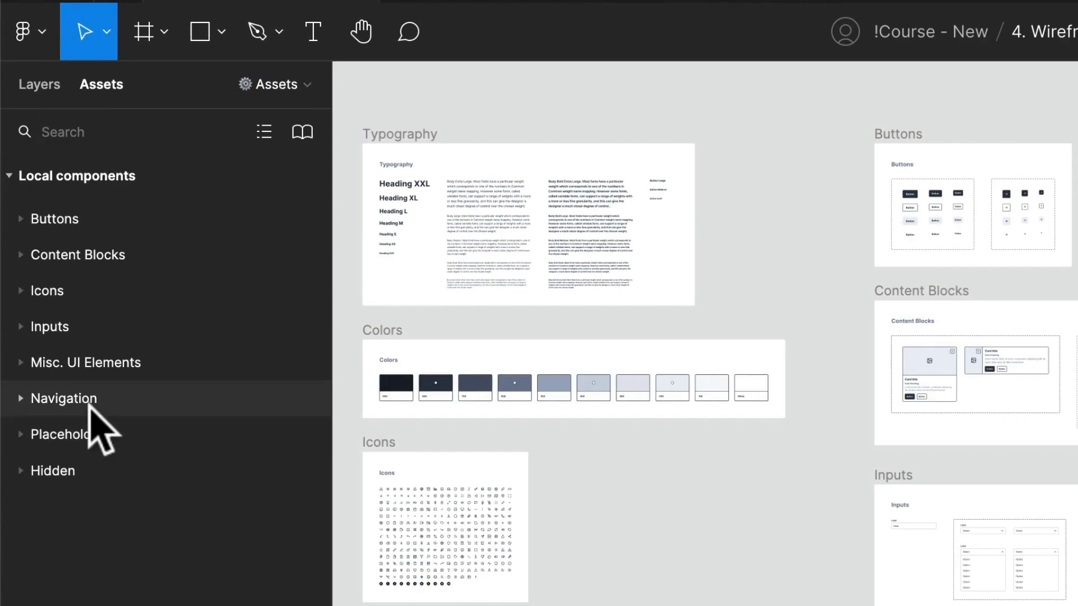
pyautogui.click(93, 397)
pyautogui.click(93, 397)
pyautogui.click(98, 363)
pyautogui.click(100, 364)
pyautogui.click(56, 329)
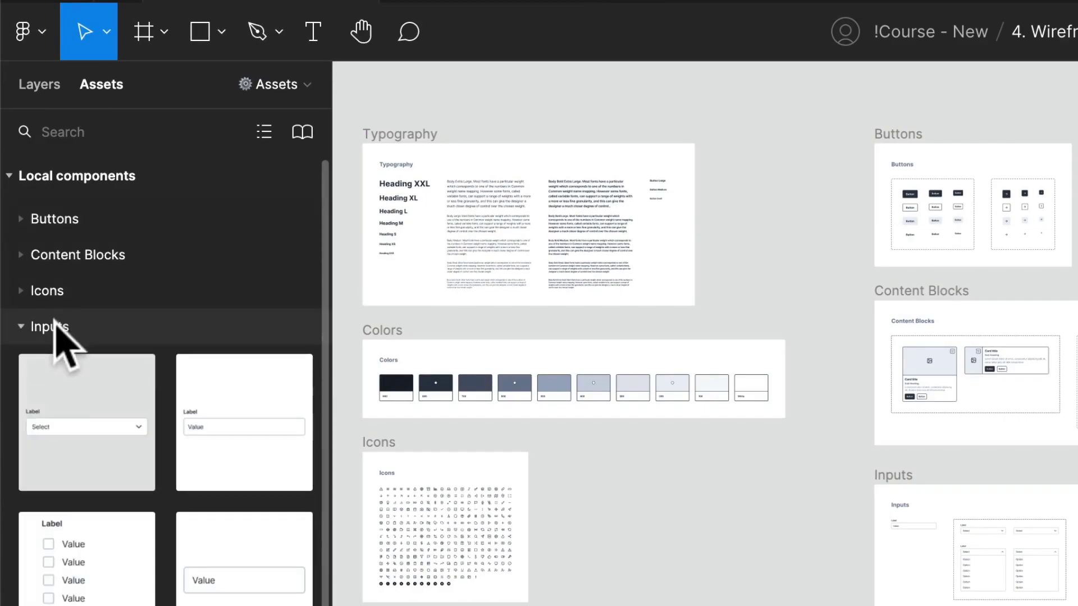
pyautogui.click(56, 329)
pyautogui.click(45, 292)
pyautogui.click(57, 285)
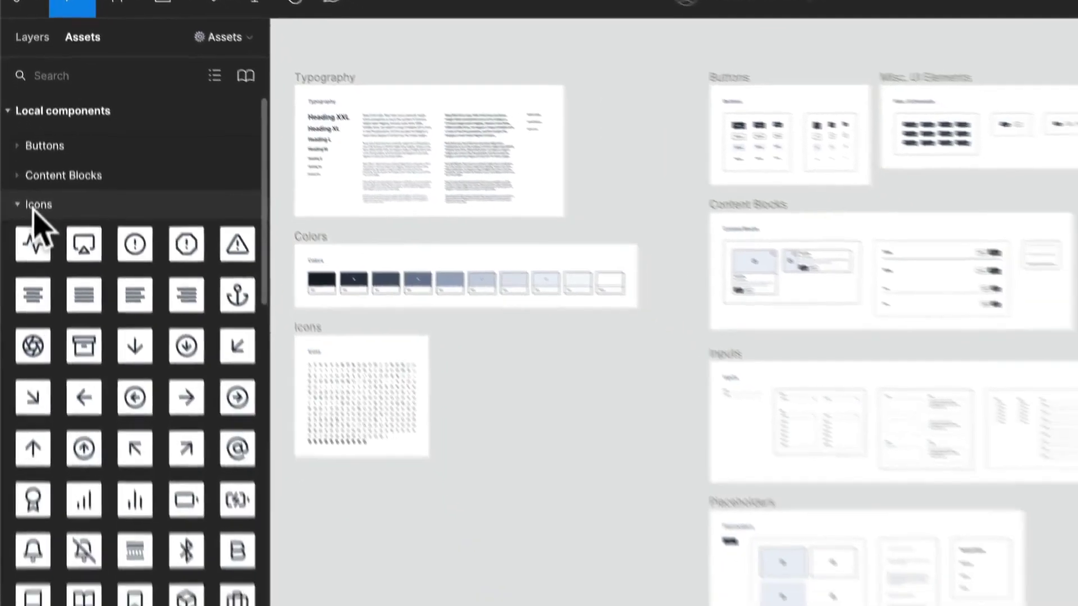
# Place an instance of the card component from Content Blocks on the empty canvas below the Icons frame.
pyautogui.click(51, 137)
pyautogui.moveTo(96, 233); pyautogui.dragTo(421, 505)
pyautogui.scroll(10, 421, 505)
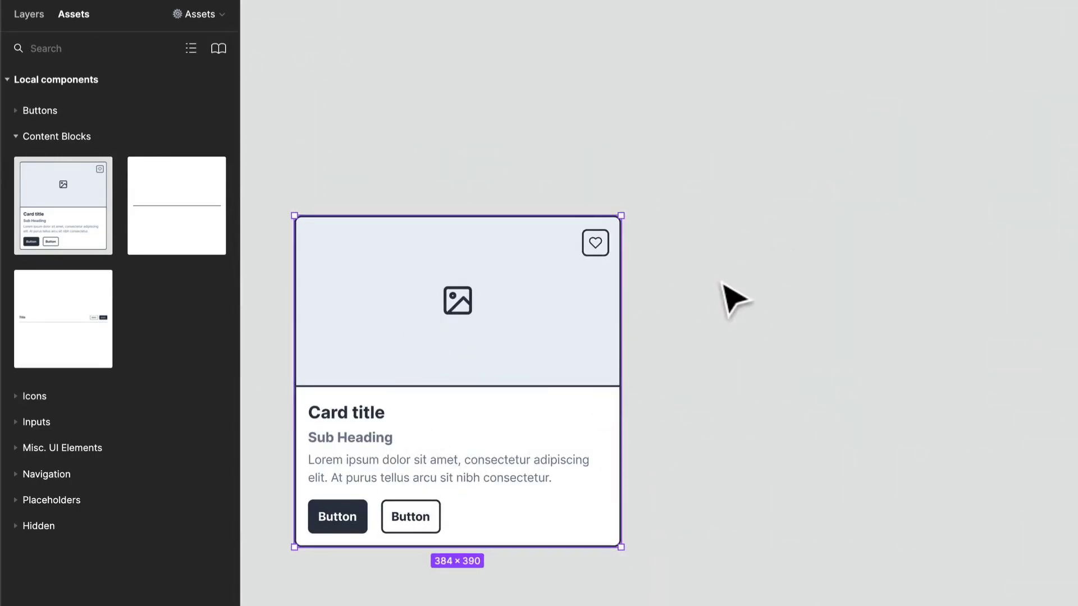
# Examine the swatches in the Colors frame and the text samples in the Typography frame.
pyautogui.scroll(-10, 724, 284)
pyautogui.moveTo(723, 221); pyautogui.dragTo(513, 504)
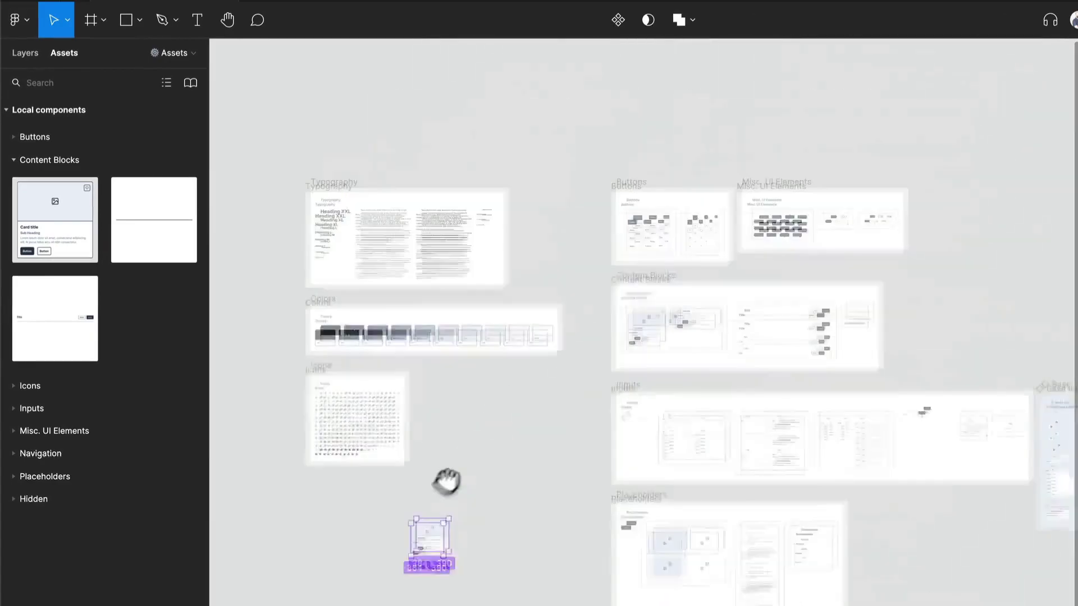
pyautogui.moveTo(446, 481); pyautogui.dragTo(427, 508)
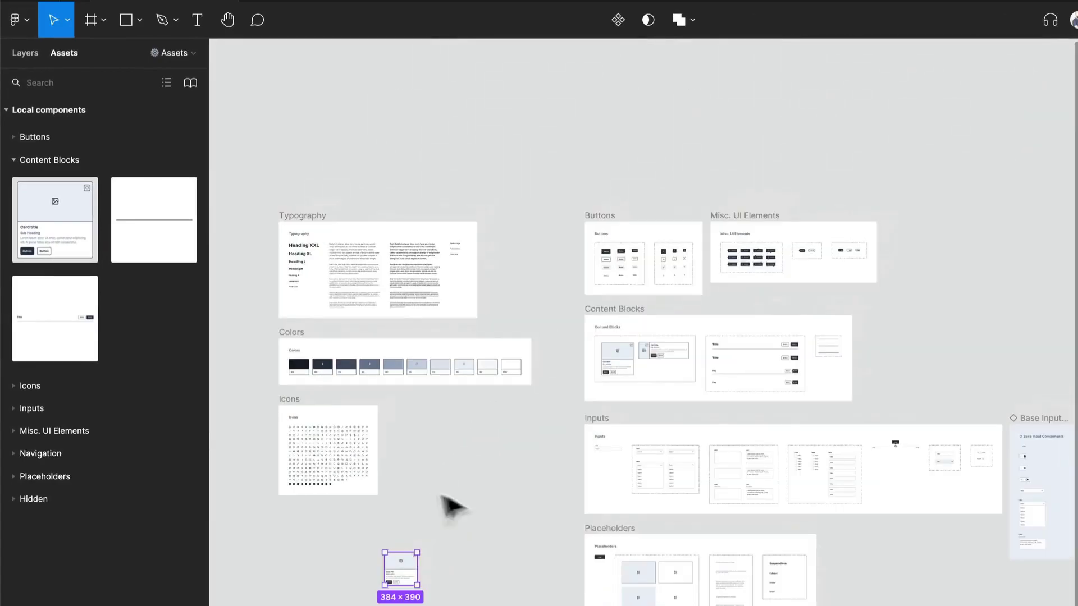
pyautogui.scroll(8, 339, 381)
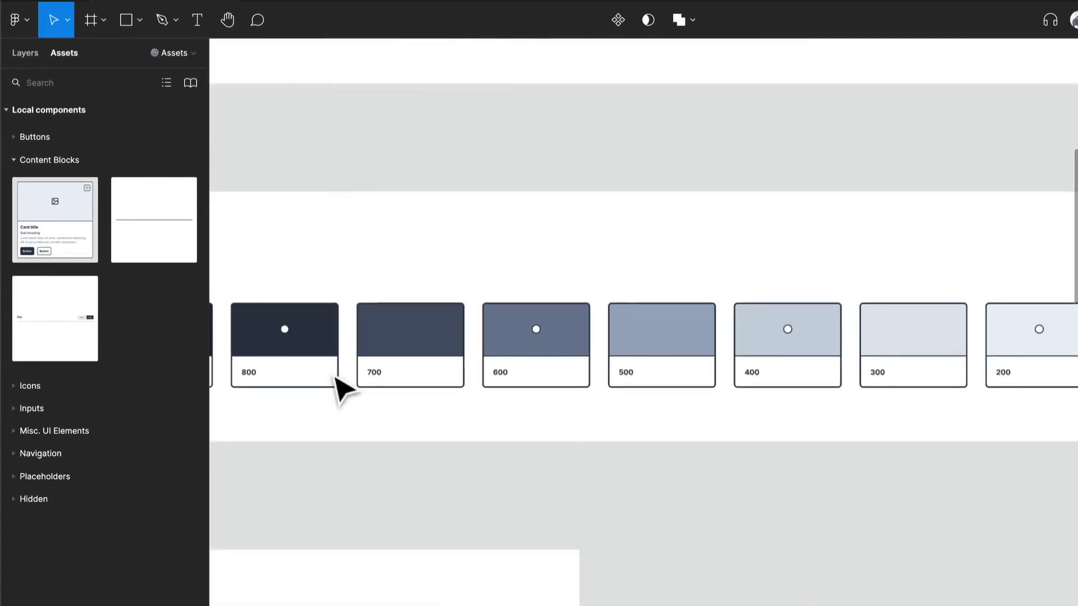
pyautogui.scroll(-4, 344, 385)
pyautogui.moveTo(336, 379); pyautogui.dragTo(437, 414)
pyautogui.scroll(5, 415, 262)
pyautogui.moveTo(392, 252); pyautogui.dragTo(373, 372)
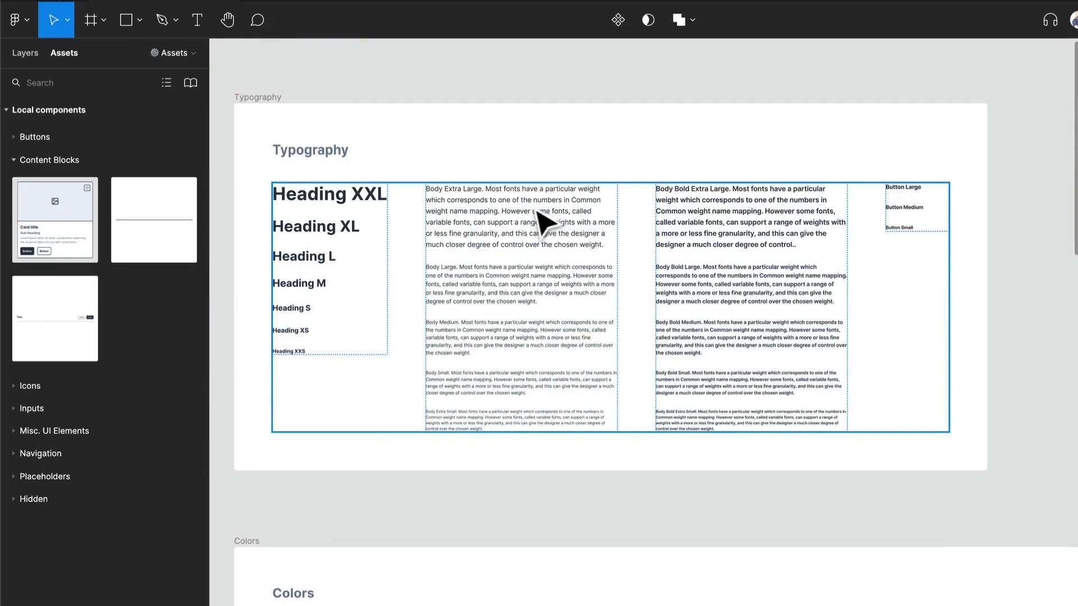
# Select the Body Extra Large sample in the Typography frame and check its applied style in the text styles list.
pyautogui.click(537, 232)
pyautogui.doubleClick(547, 233)
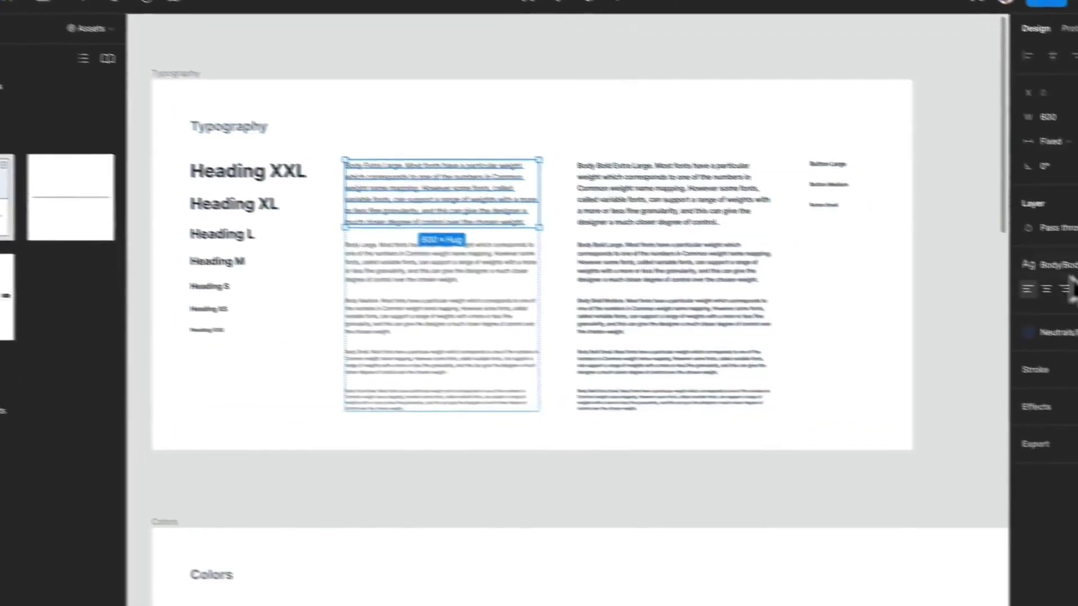
pyautogui.click(1060, 267)
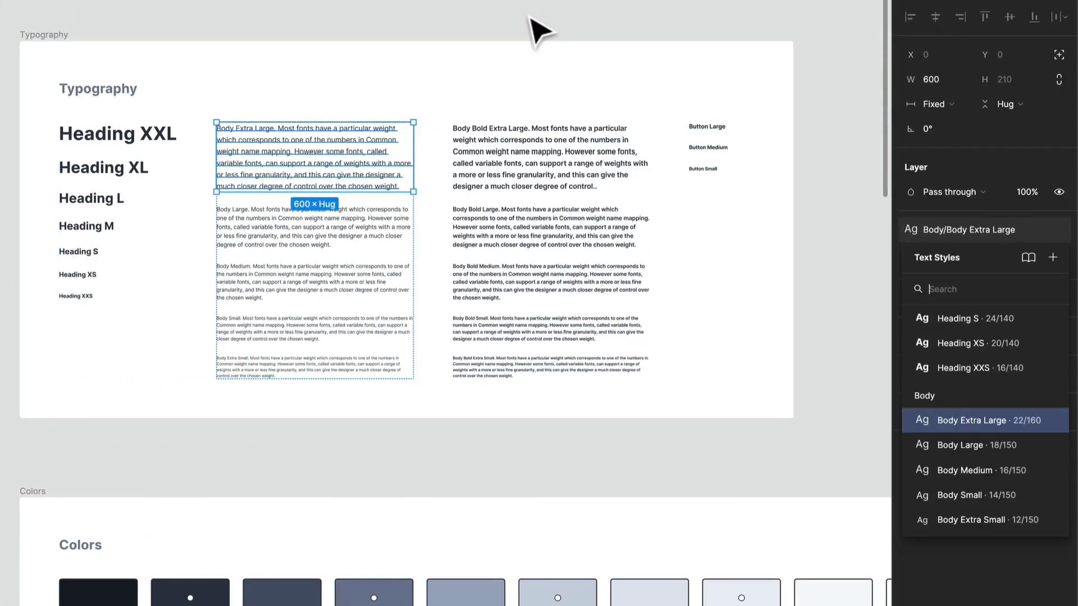
pyautogui.click(539, 29)
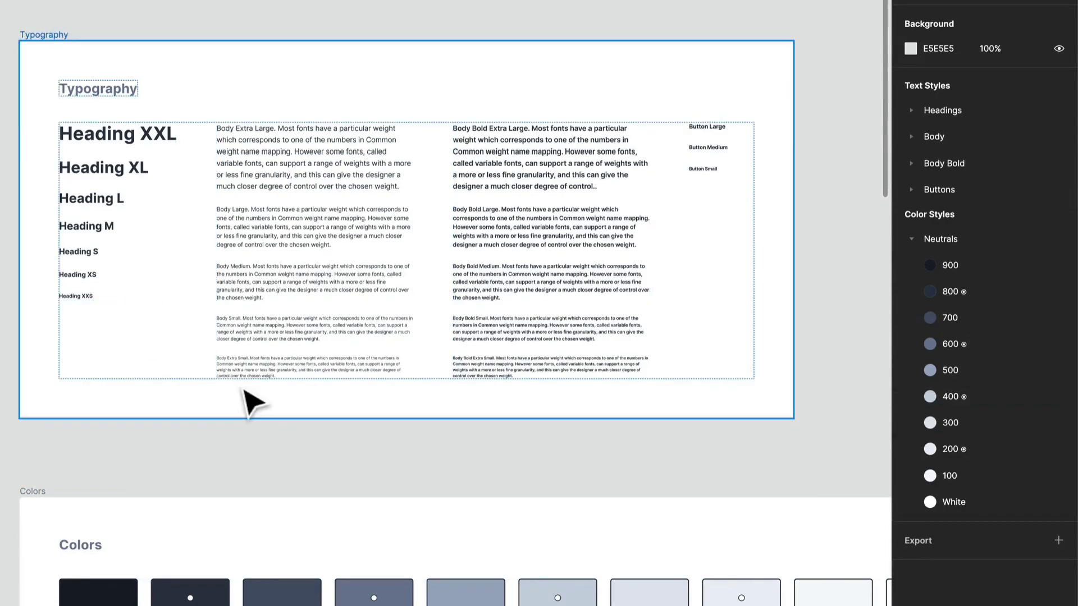
# Select the 900 swatch in the Colors frame to inspect its properties.
pyautogui.scroll(-5, 281, 399)
pyautogui.click(111, 371)
pyautogui.click(116, 384)
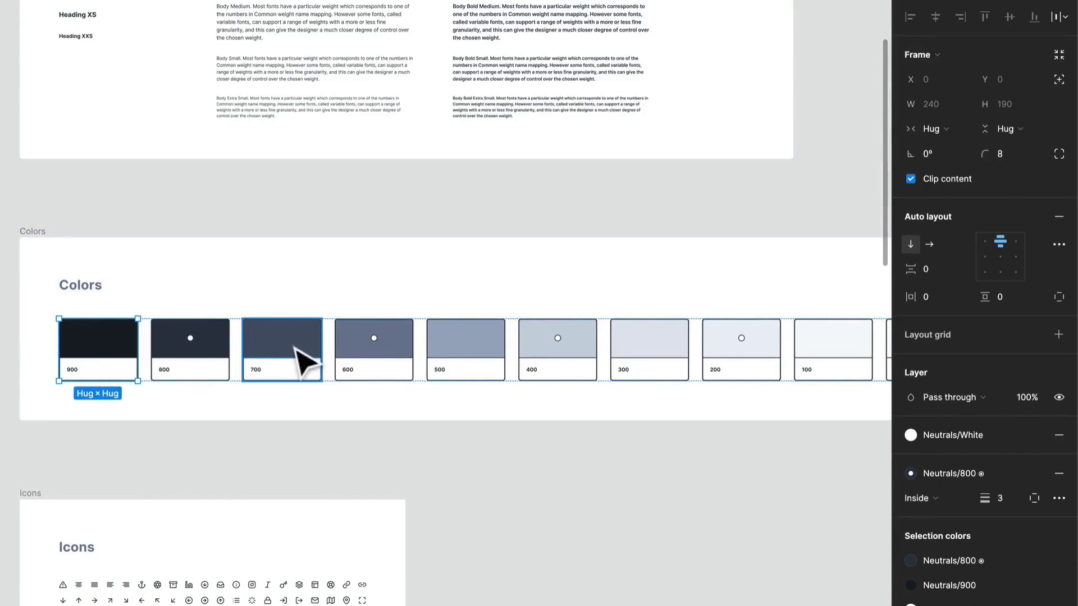
# Inspect a single icon and the whole icon grid in the Icons frame.
pyautogui.scroll(-5, 101, 385)
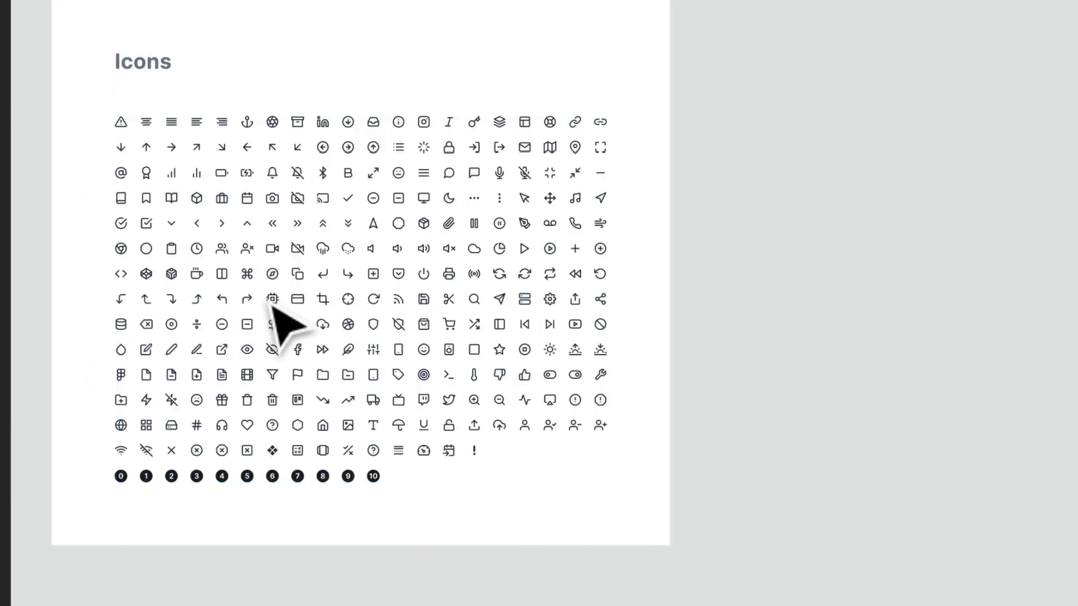
pyautogui.click(177, 439)
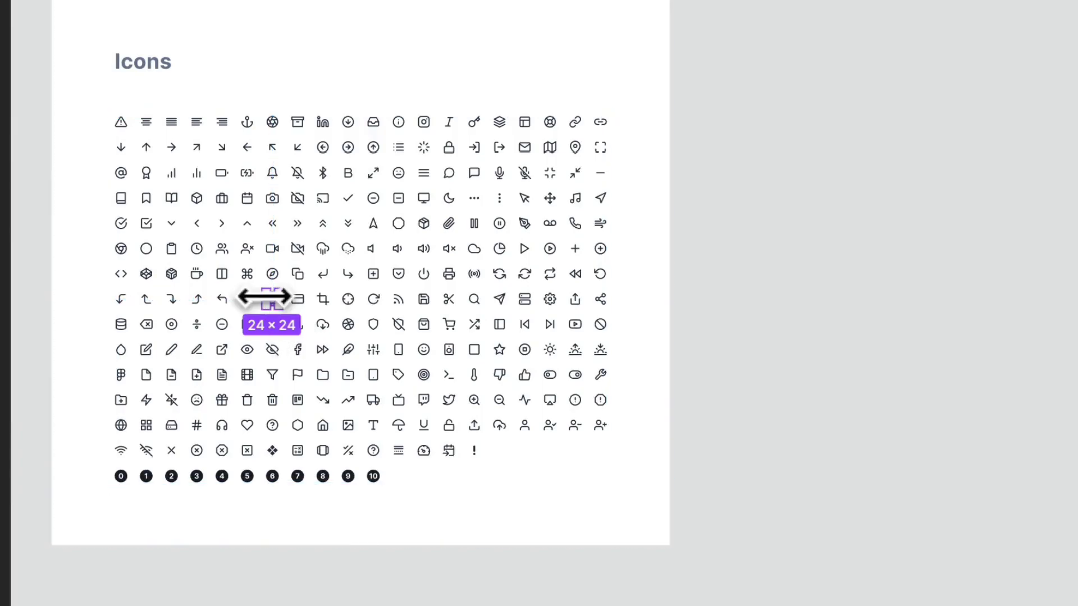
pyautogui.click(725, 276)
pyautogui.click(455, 282)
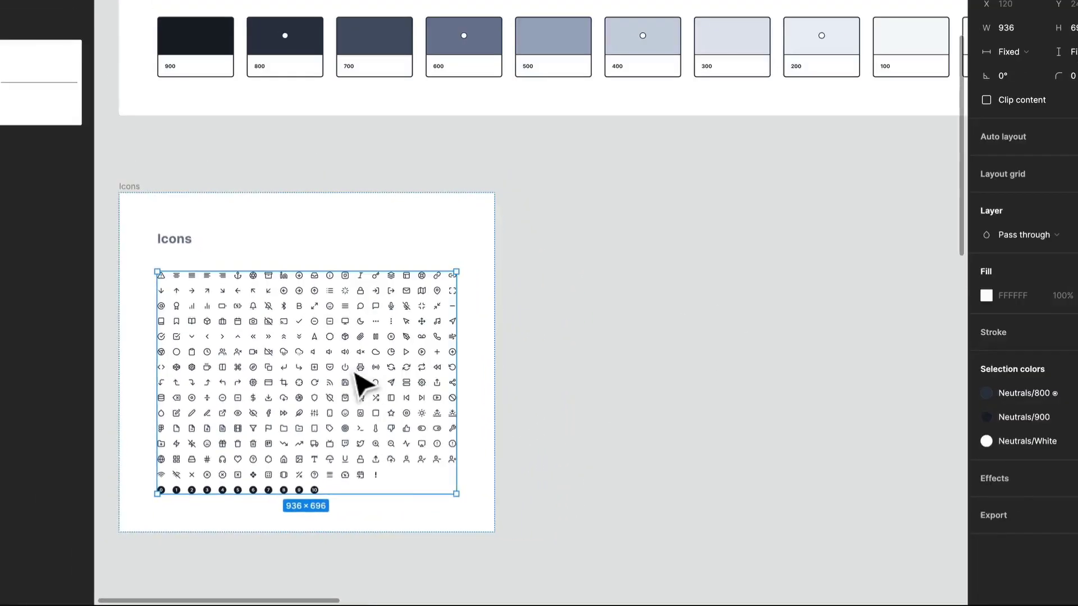
# Copy the printer icon out of the Icons frame onto the empty canvas beside it.
pyautogui.scroll(5, 371, 381)
pyautogui.click(368, 380)
pyautogui.scroll(-3, 368, 382)
pyautogui.scroll(-2, 370, 385)
pyautogui.moveTo(371, 385); pyautogui.dragTo(837, 250)
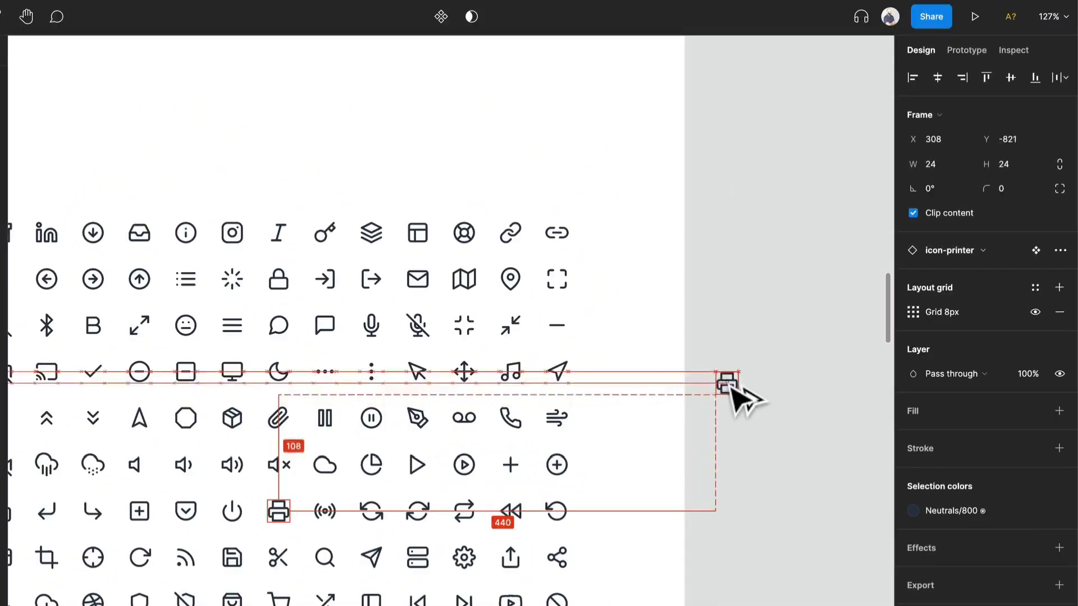
pyautogui.moveTo(754, 387); pyautogui.dragTo(625, 389)
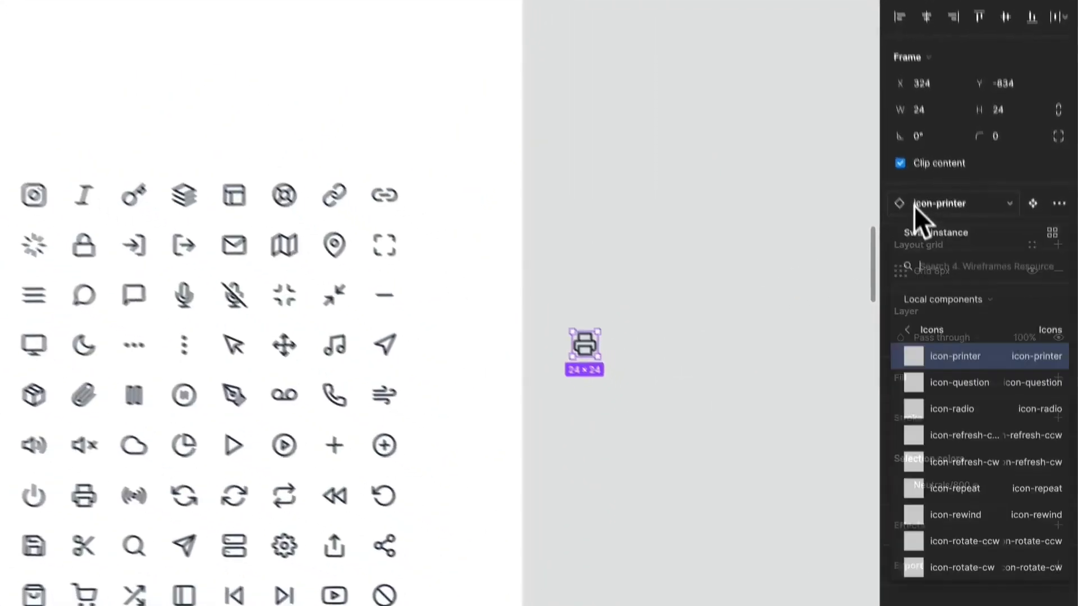
# Swap the copied printer icon to icon-radio and to icon-rewind, and remove the copy from the canvas.
pyautogui.click(943, 251)
pyautogui.click(901, 357)
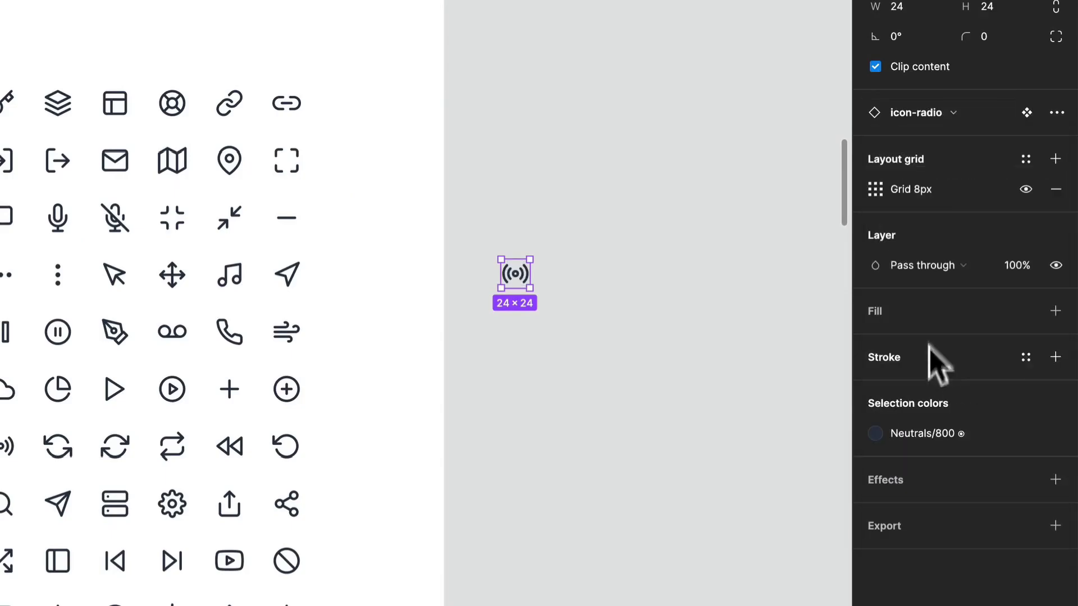
pyautogui.click(947, 115)
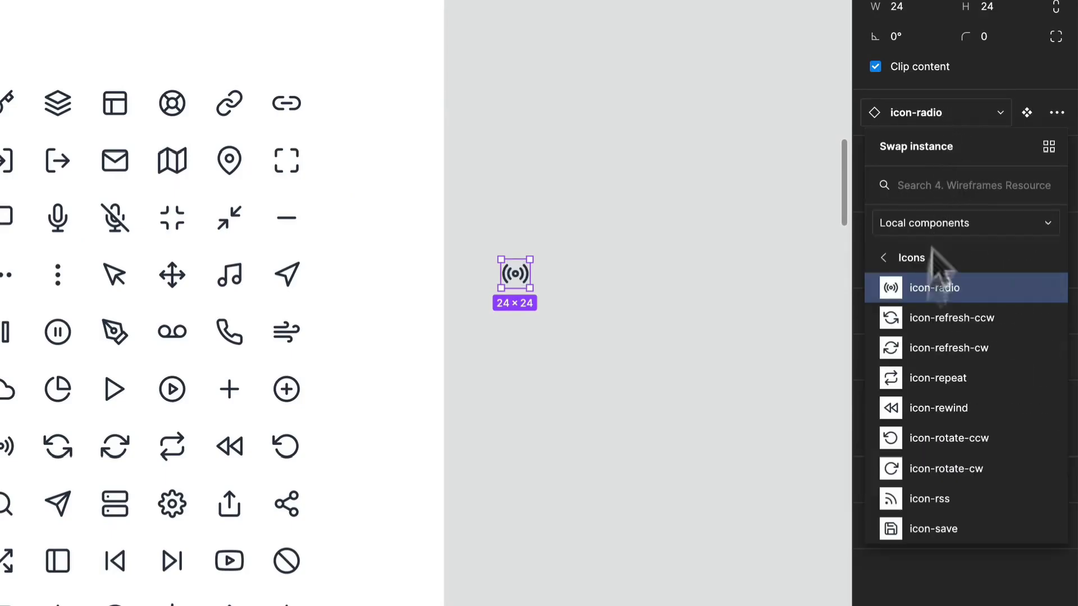
pyautogui.click(930, 410)
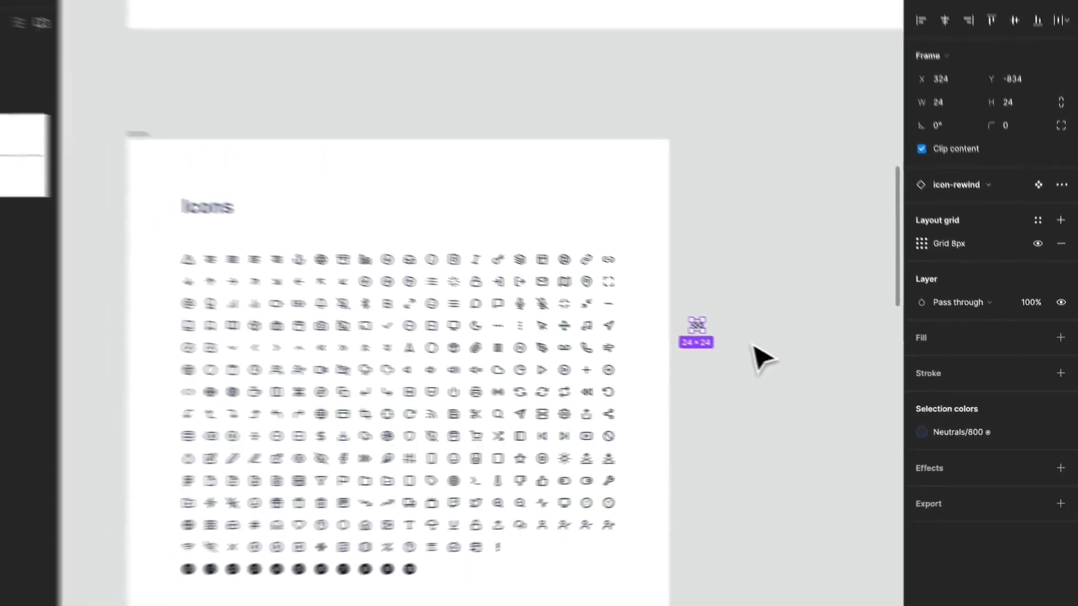
pyautogui.hotkey('ctrl', 'z')
pyautogui.click(785, 357)
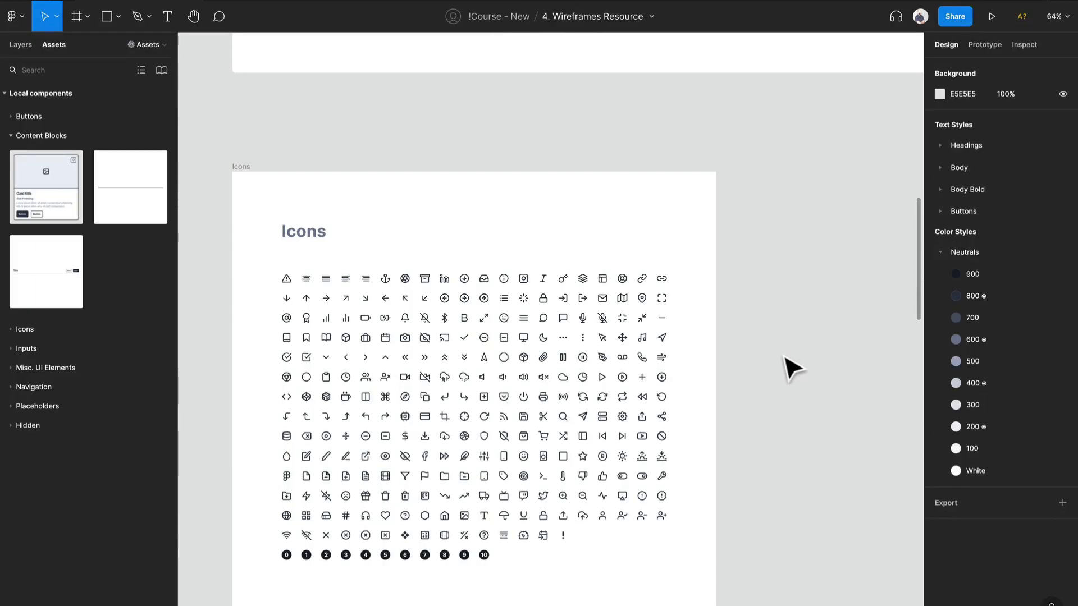
# Select the text button component set in the Buttons frame to view its variants beside the icon button set.
pyautogui.scroll(-8, 770, 354)
pyautogui.moveTo(774, 347); pyautogui.dragTo(291, 369)
pyautogui.scroll(8, 518, 197)
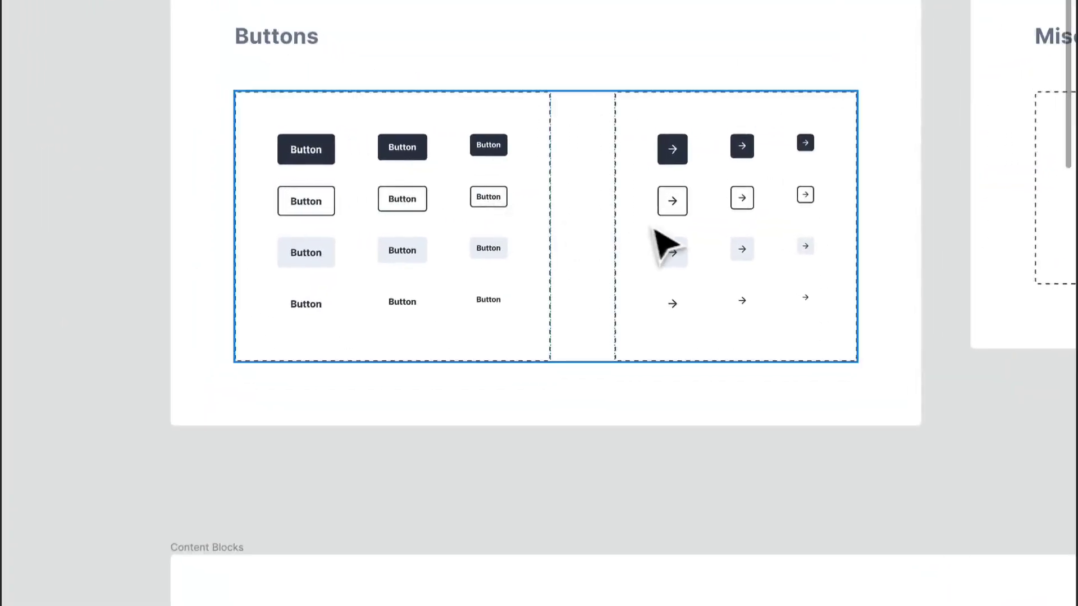
pyautogui.moveTo(627, 212); pyautogui.dragTo(573, 313)
pyautogui.rightClick(562, 364)
pyautogui.click(147, 248)
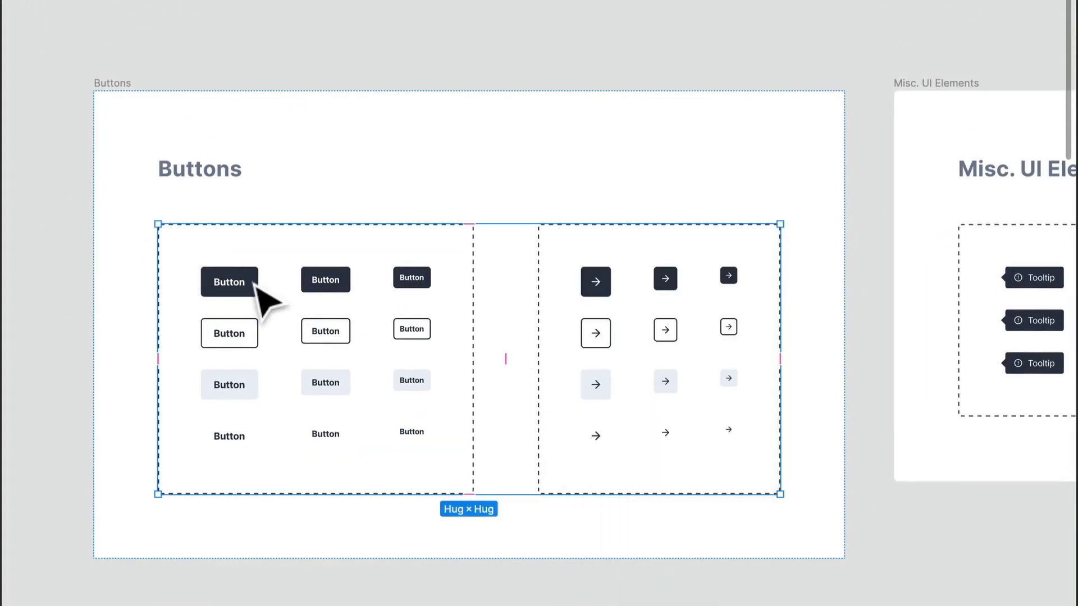
pyautogui.doubleClick(255, 284)
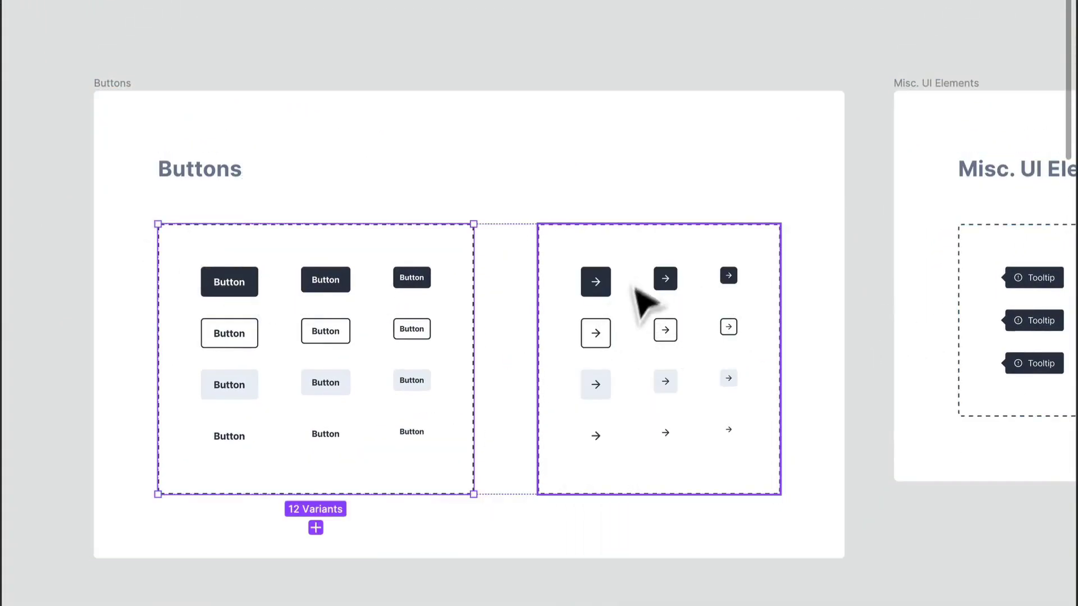
# Inspect the Tooltip, Chip and Tag component sets in the Misc. UI Elements frame by selecting each one.
pyautogui.moveTo(729, 337); pyautogui.dragTo(311, 304)
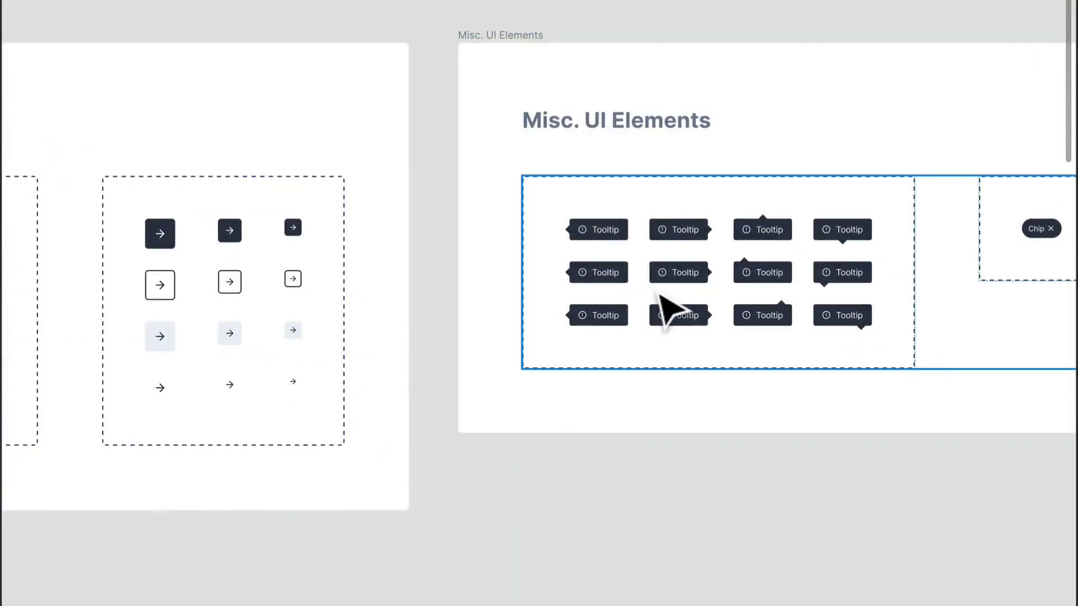
pyautogui.click(664, 308)
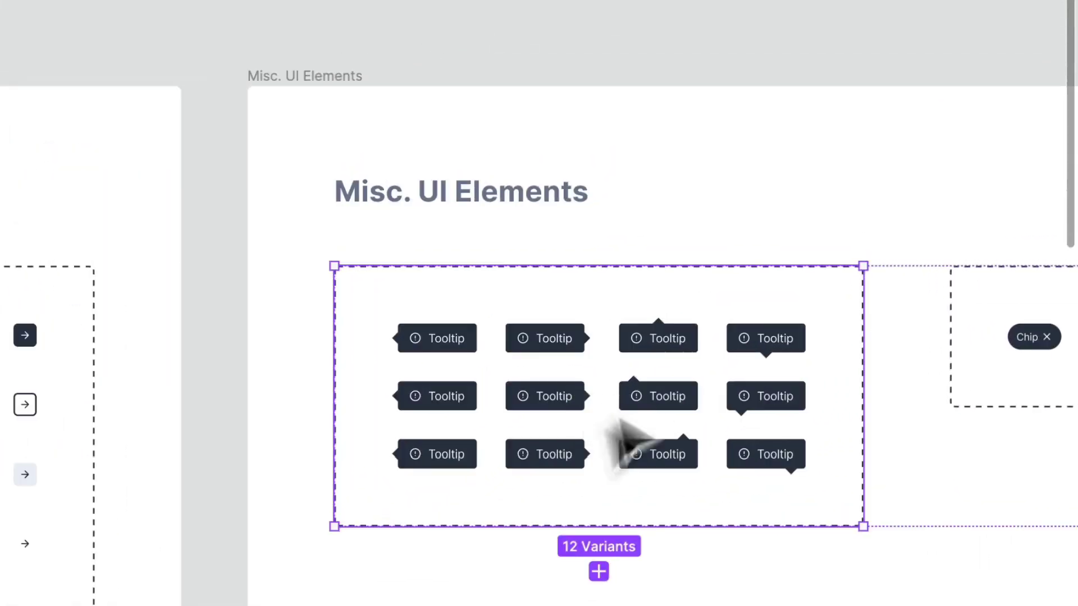
pyautogui.moveTo(819, 317); pyautogui.dragTo(742, 346)
pyautogui.moveTo(631, 494); pyautogui.dragTo(313, 413)
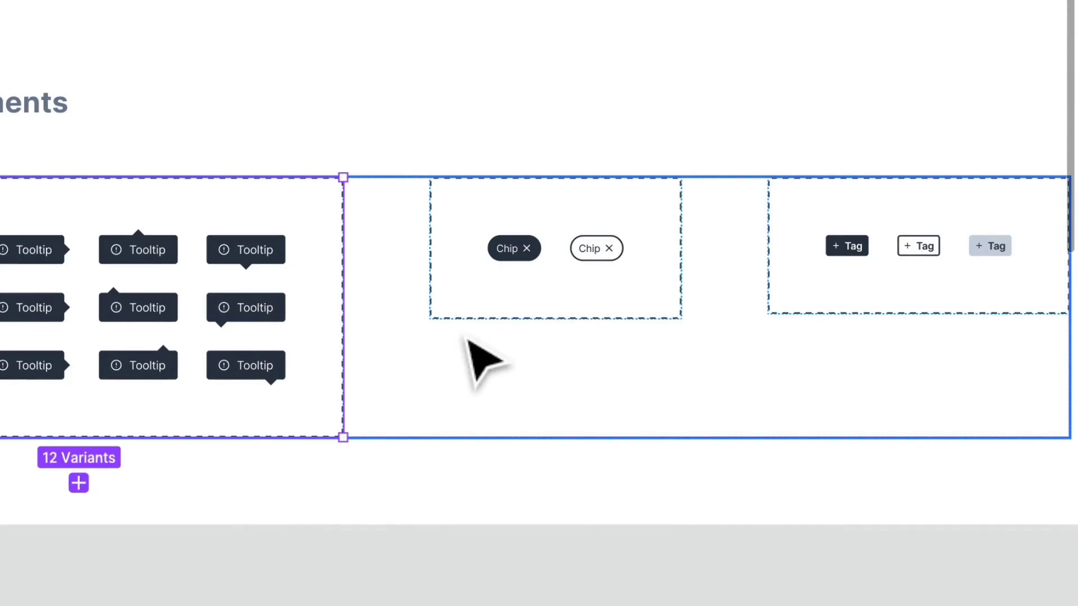
pyautogui.click(598, 268)
pyautogui.click(865, 299)
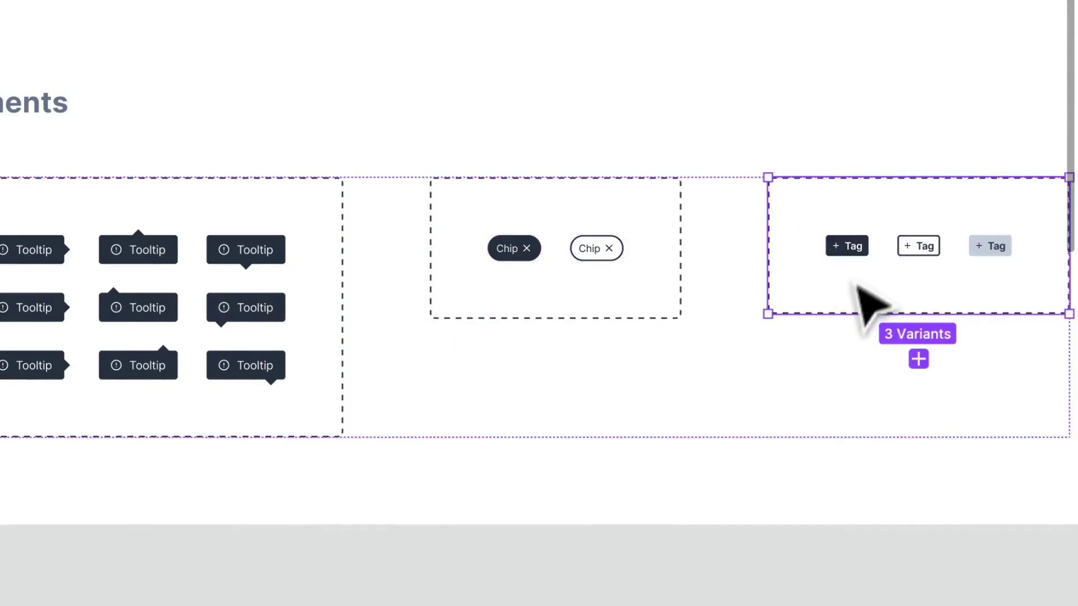
# Place a copy of the filled Tag variant from the Tag component set on the empty canvas above the Misc. UI Elements frame.
pyautogui.click(842, 248)
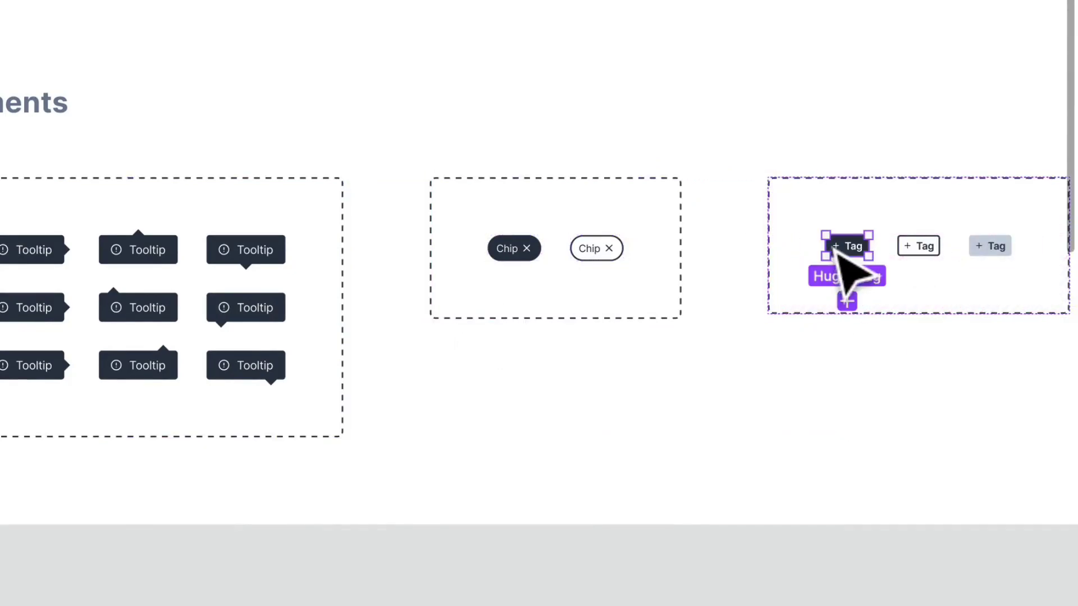
pyautogui.scroll(3, 394, 443)
pyautogui.scroll(-3, 395, 446)
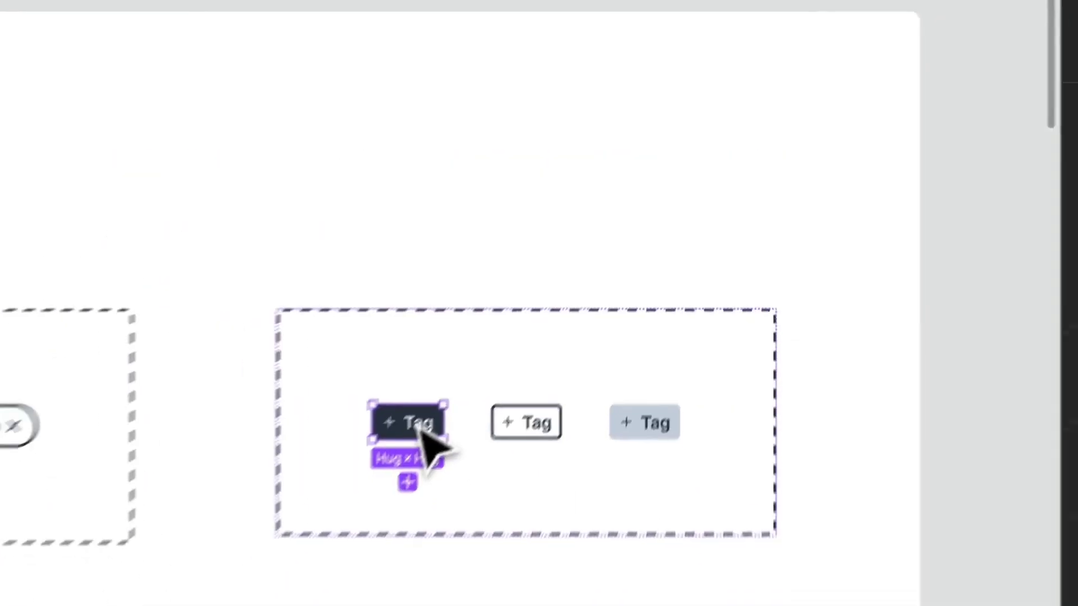
pyautogui.scroll(2, 393, 449)
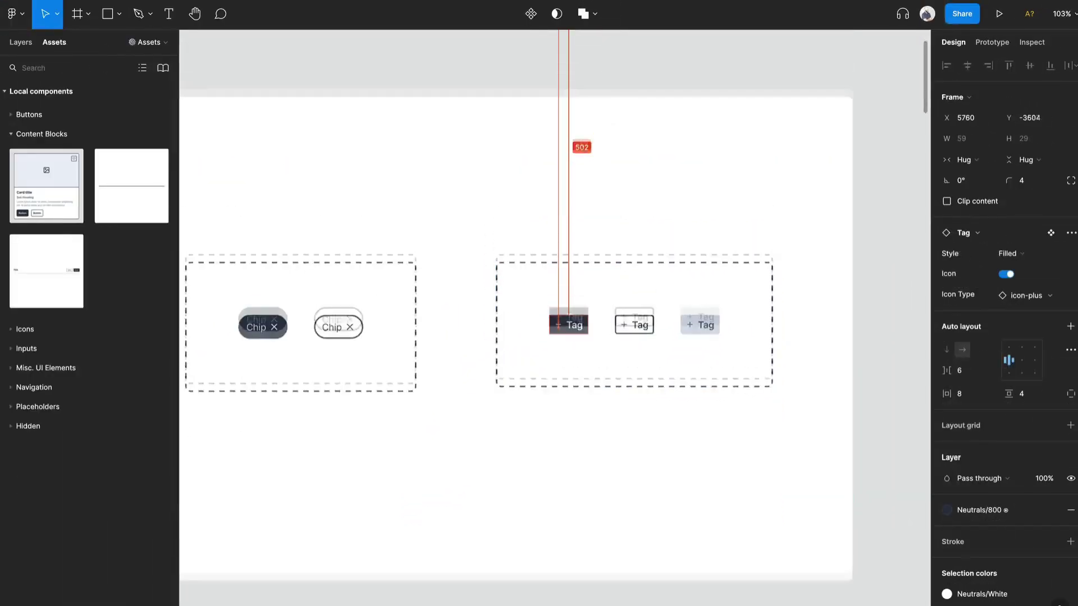
pyautogui.moveTo(583, 30); pyautogui.dragTo(587, 92)
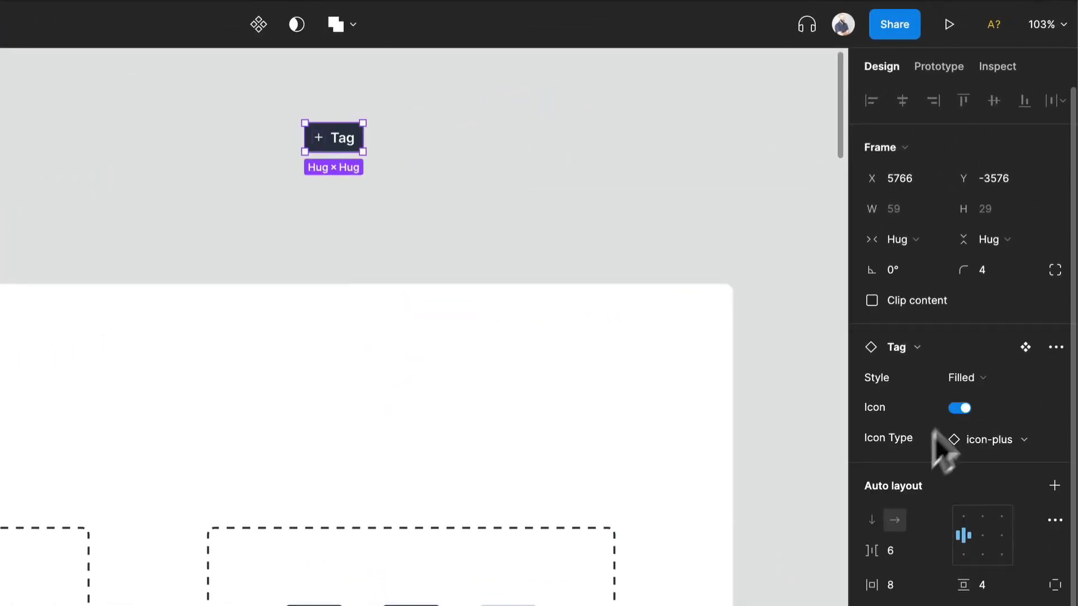
# Switch the copied tag's Style to Outline and then to Light.
pyautogui.click(992, 378)
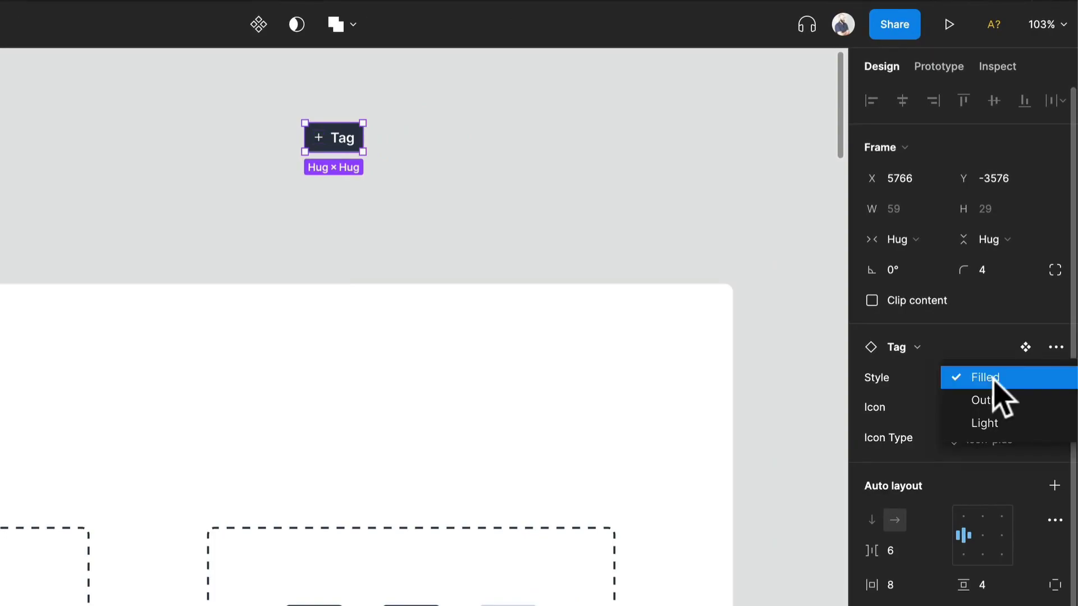
pyautogui.click(998, 400)
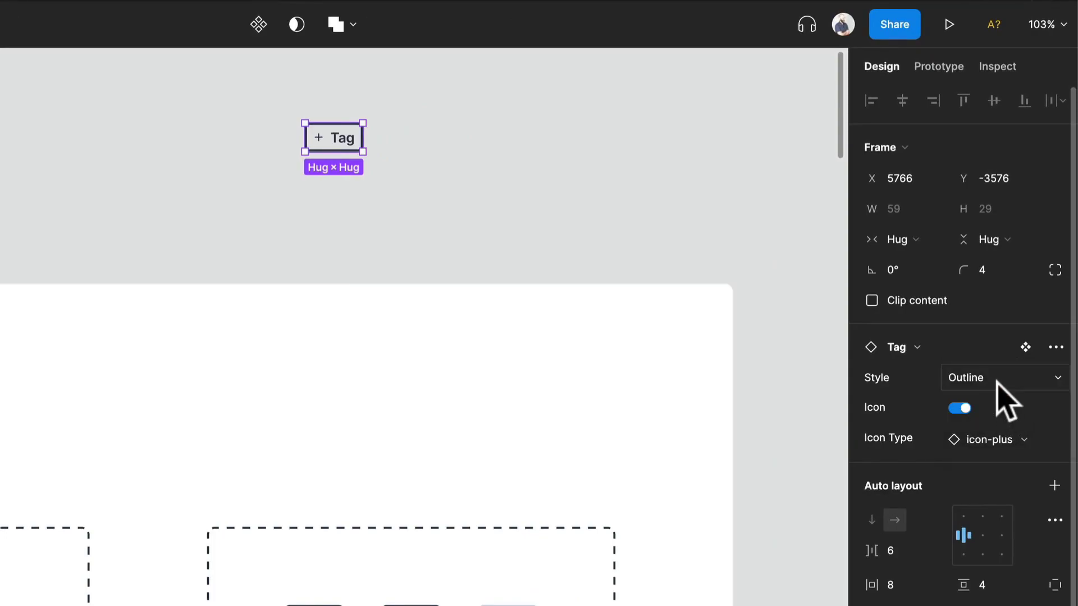
pyautogui.click(997, 383)
pyautogui.click(997, 400)
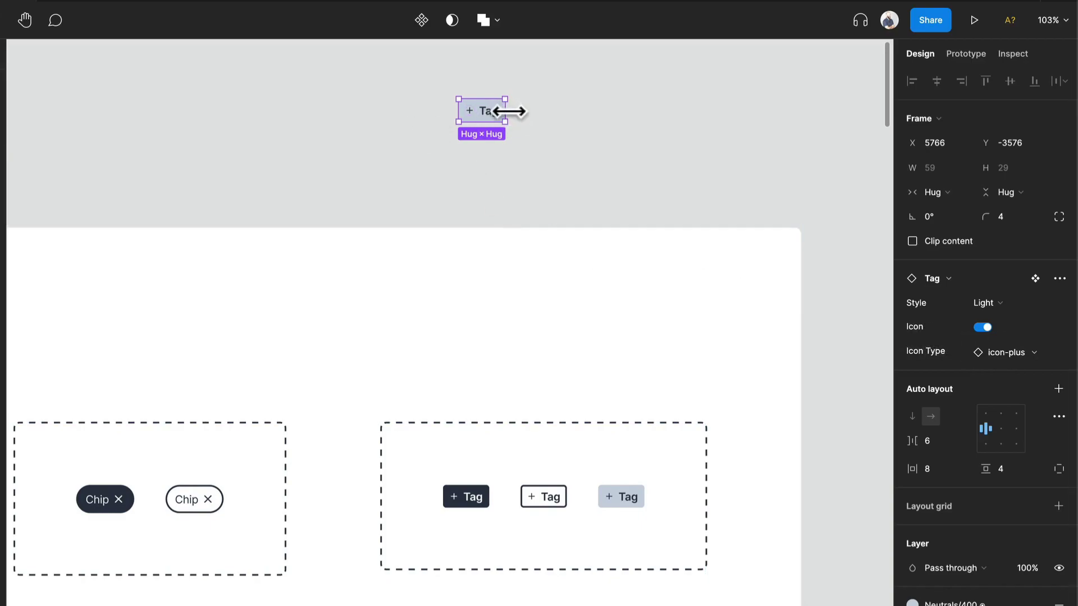
# Toggle the copied tag's icon off and on, and swap its icon type to icon-plus-square and then icon-printer.
pyautogui.scroll(3, 510, 111)
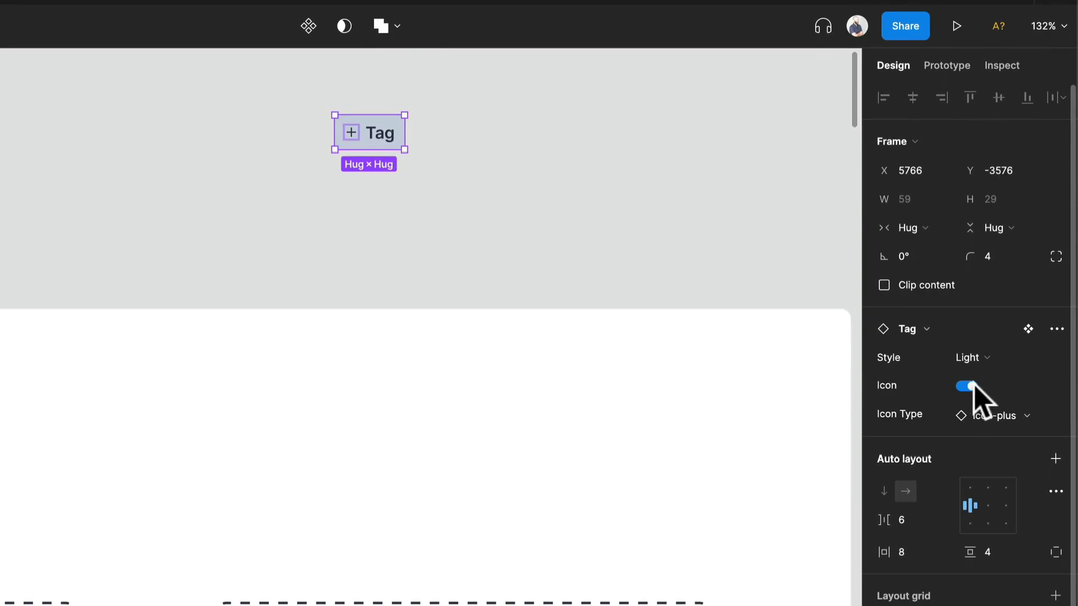
pyautogui.click(967, 386)
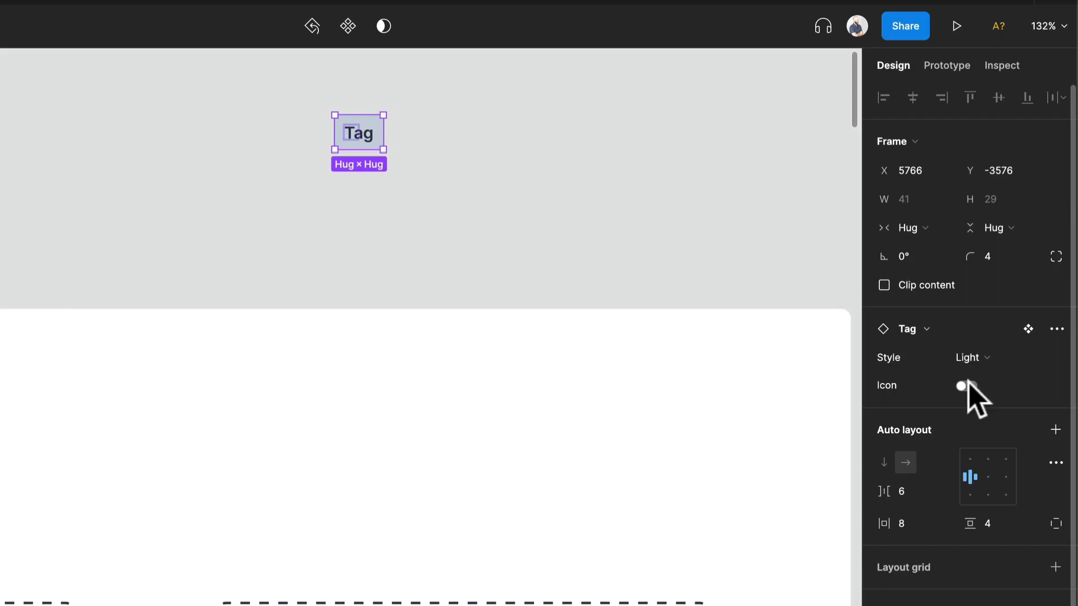
pyautogui.click(966, 386)
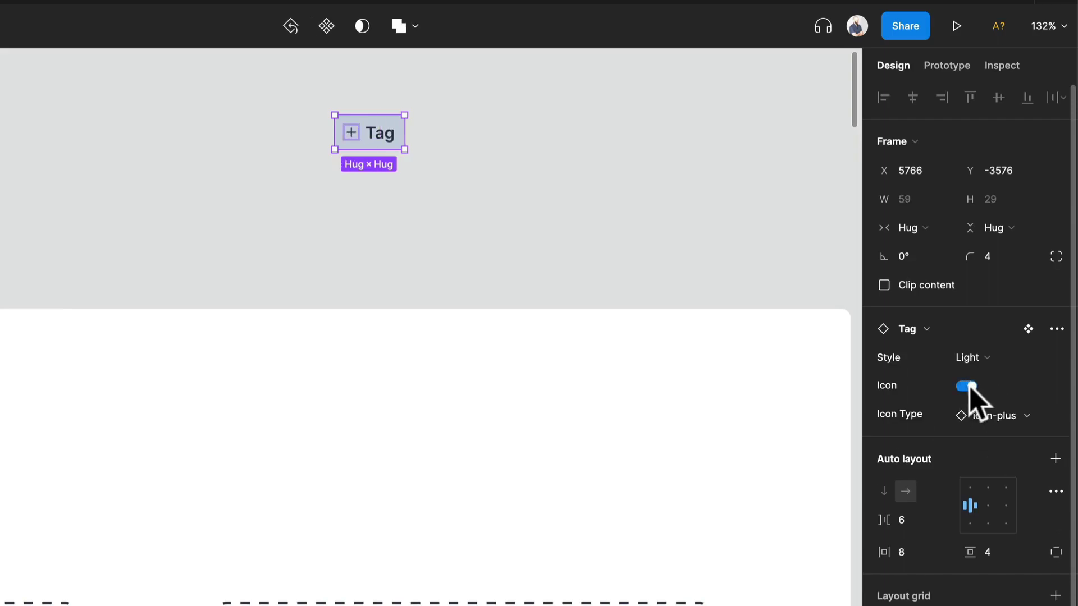
pyautogui.click(1009, 415)
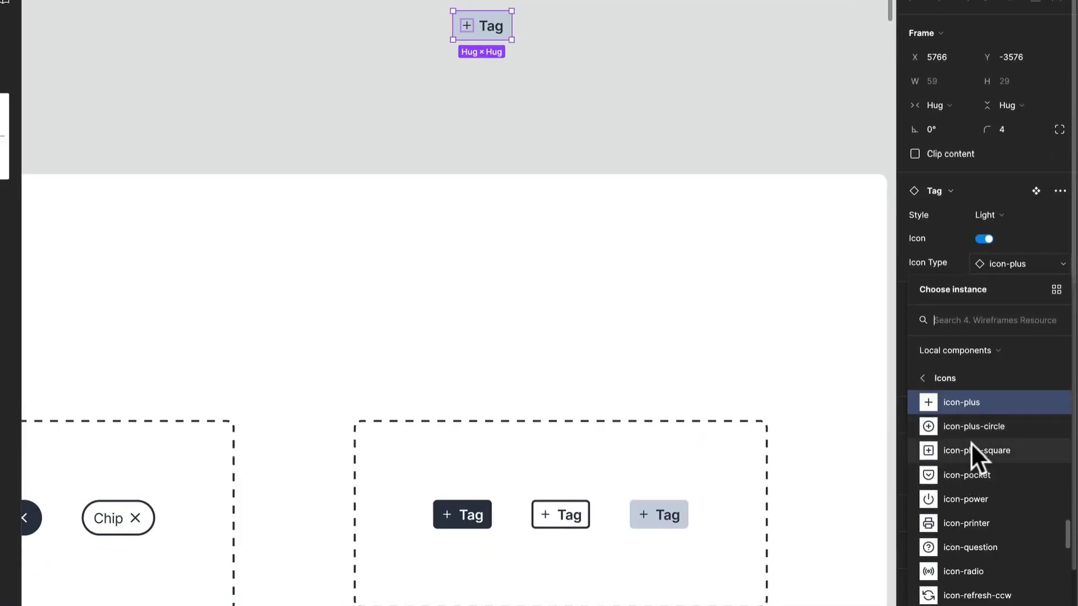
pyautogui.click(972, 451)
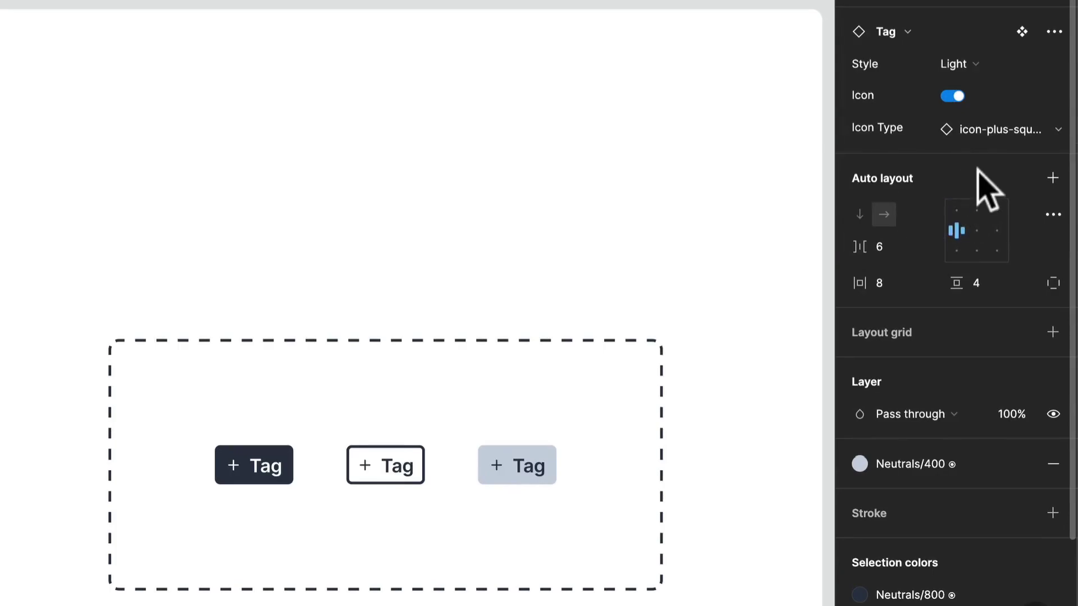
pyautogui.click(972, 135)
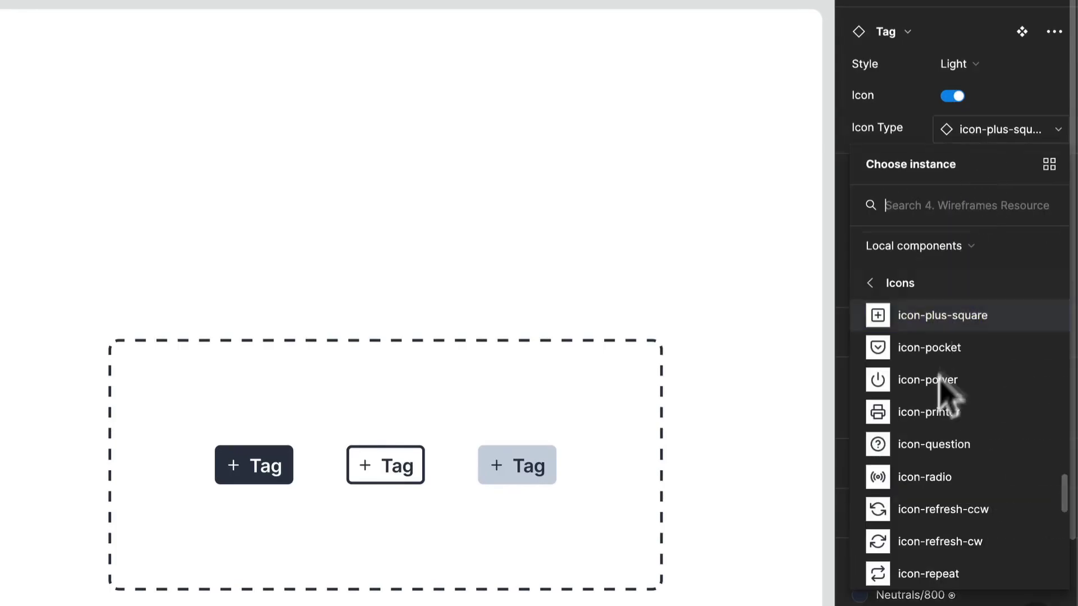
pyautogui.click(928, 412)
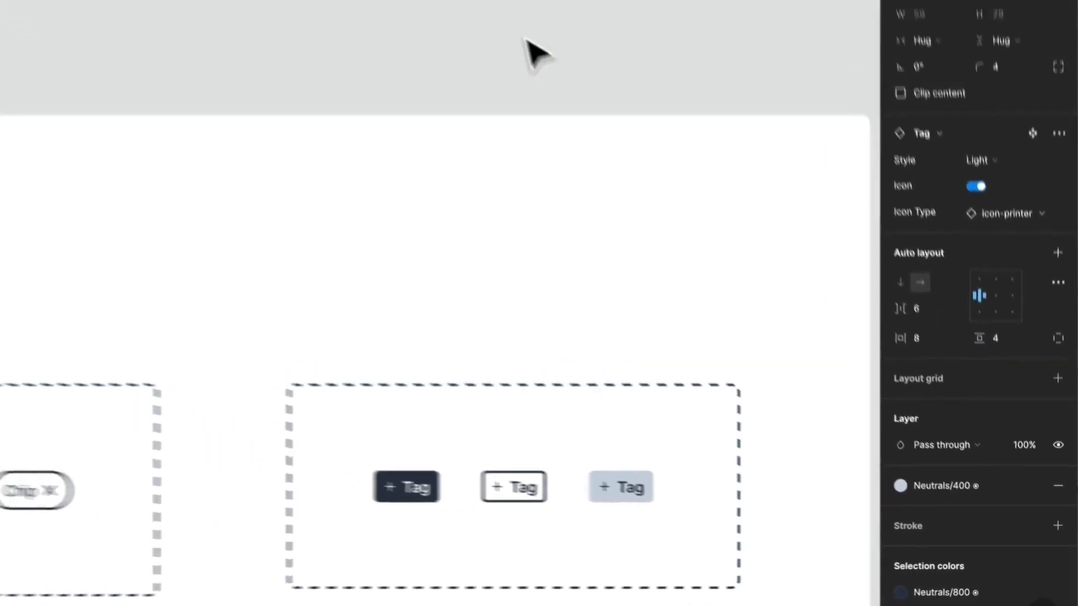
# Delete the copied tag from the empty canvas above the frame.
pyautogui.scroll(-4, 525, 39)
pyautogui.click(516, 46)
pyautogui.click(602, 125)
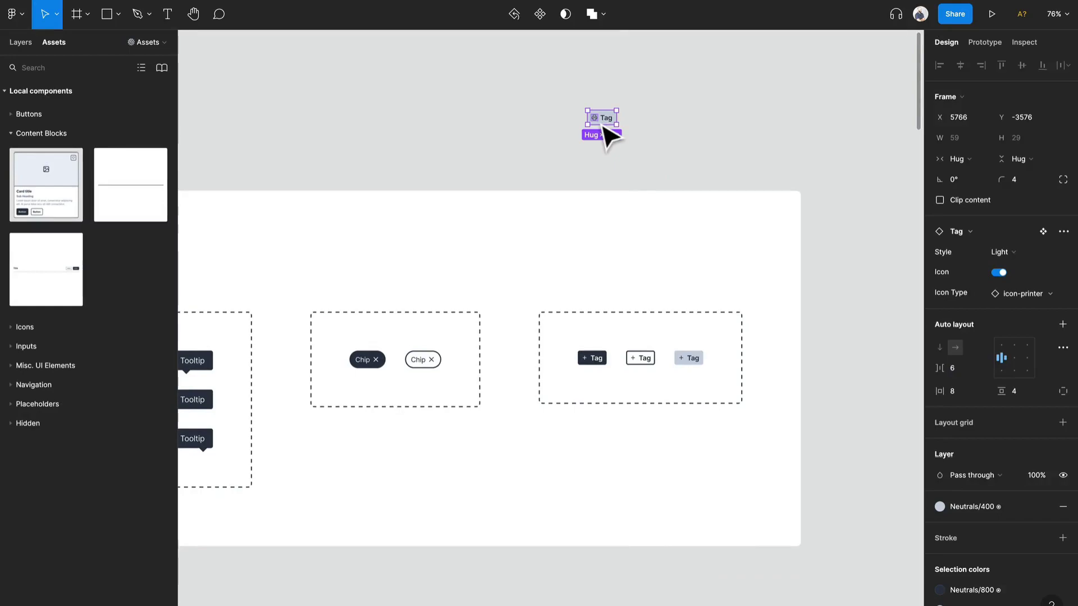
pyautogui.press('Delete')
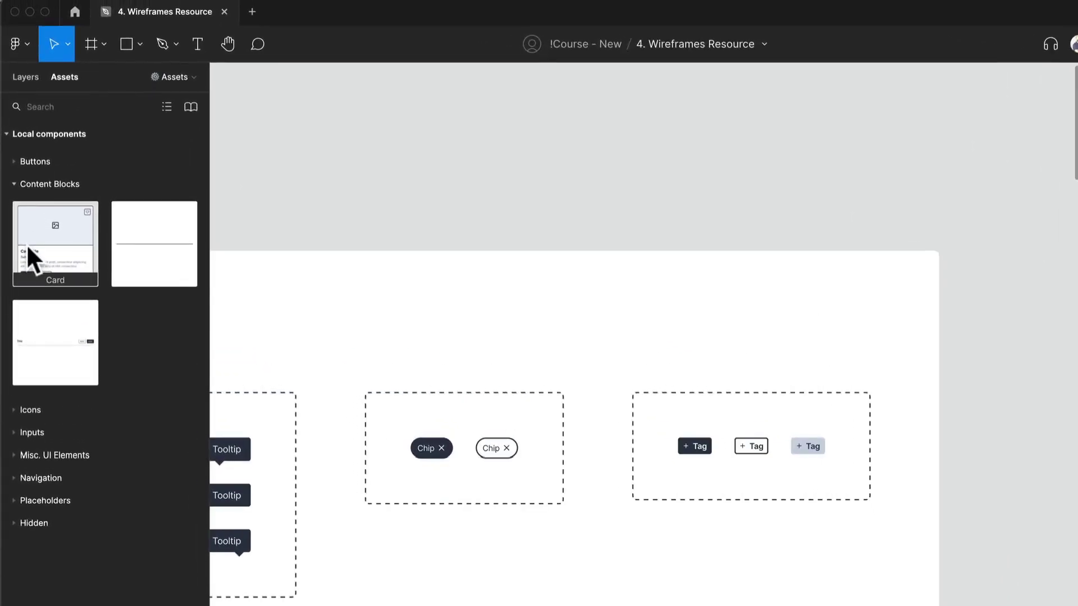
# Place a Card instance from the Content Blocks local components on the empty canvas above the frame and select it.
pyautogui.moveTo(26, 243); pyautogui.dragTo(531, 158)
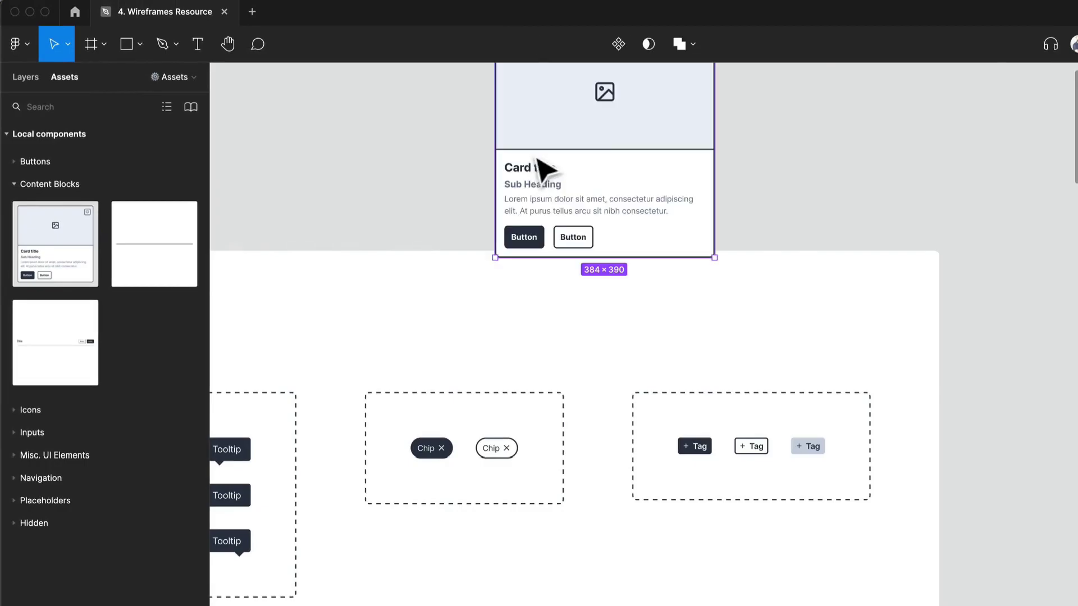
pyautogui.scroll(3, 605, 160)
pyautogui.moveTo(606, 159); pyautogui.dragTo(580, 414)
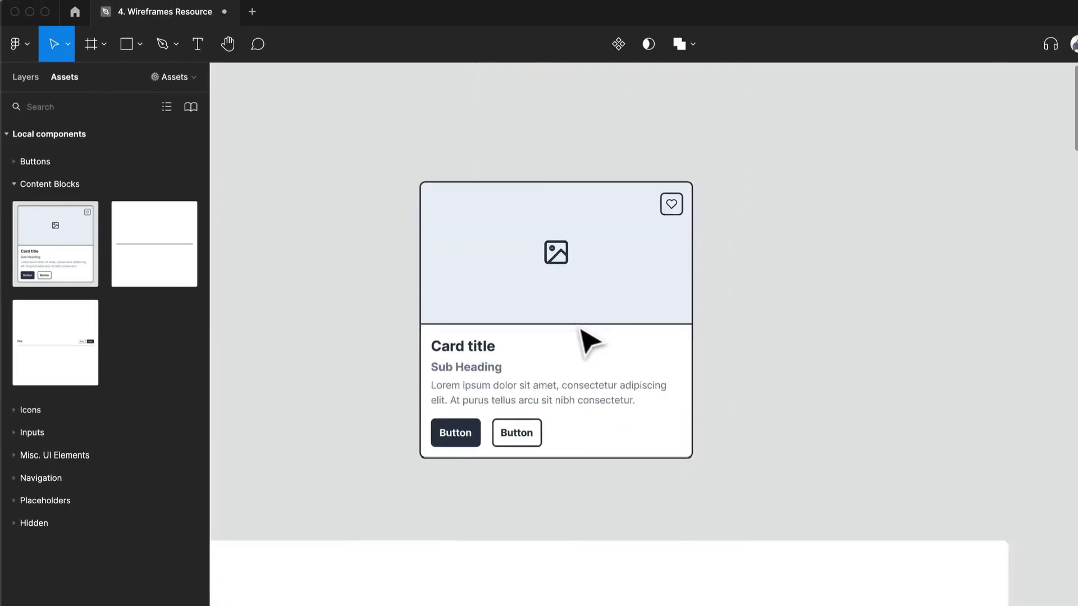
pyautogui.click(582, 330)
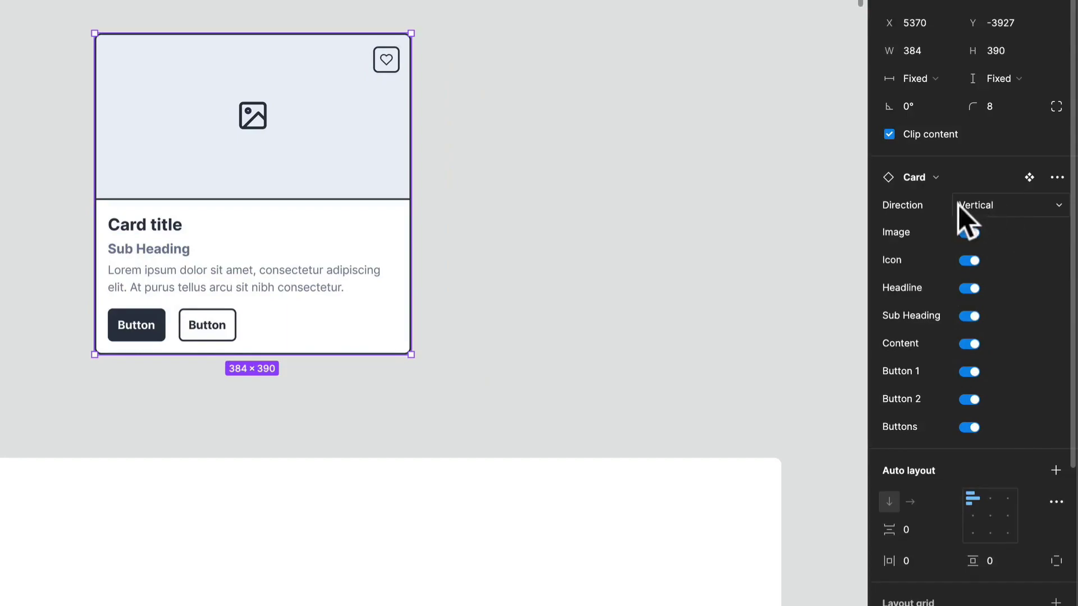
# Switch the card's Direction to Horizontal Card and back to Vertical.
pyautogui.click(982, 207)
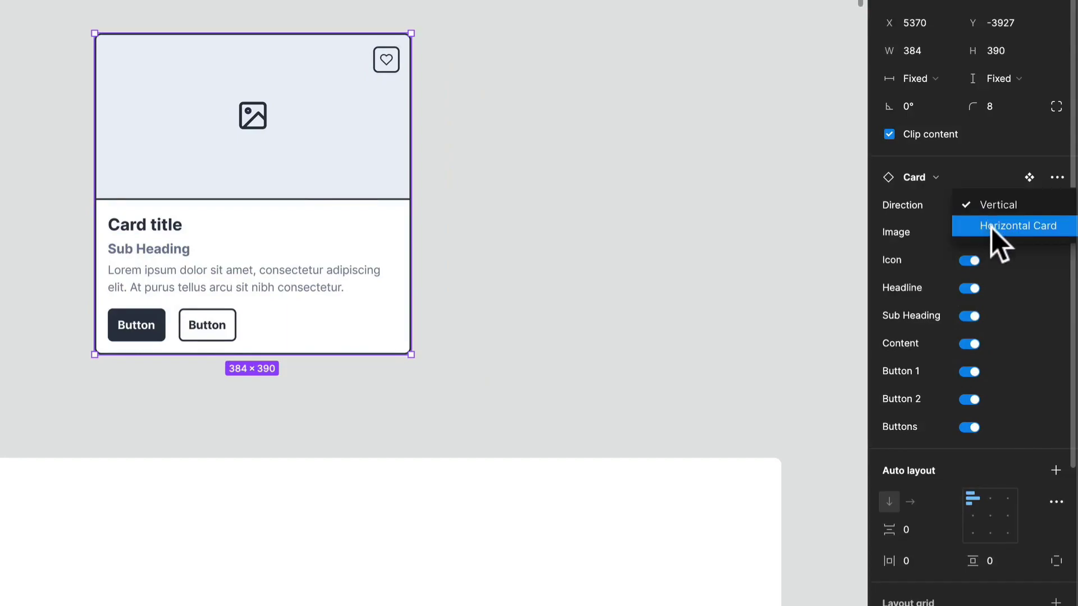
pyautogui.click(991, 228)
pyautogui.click(988, 207)
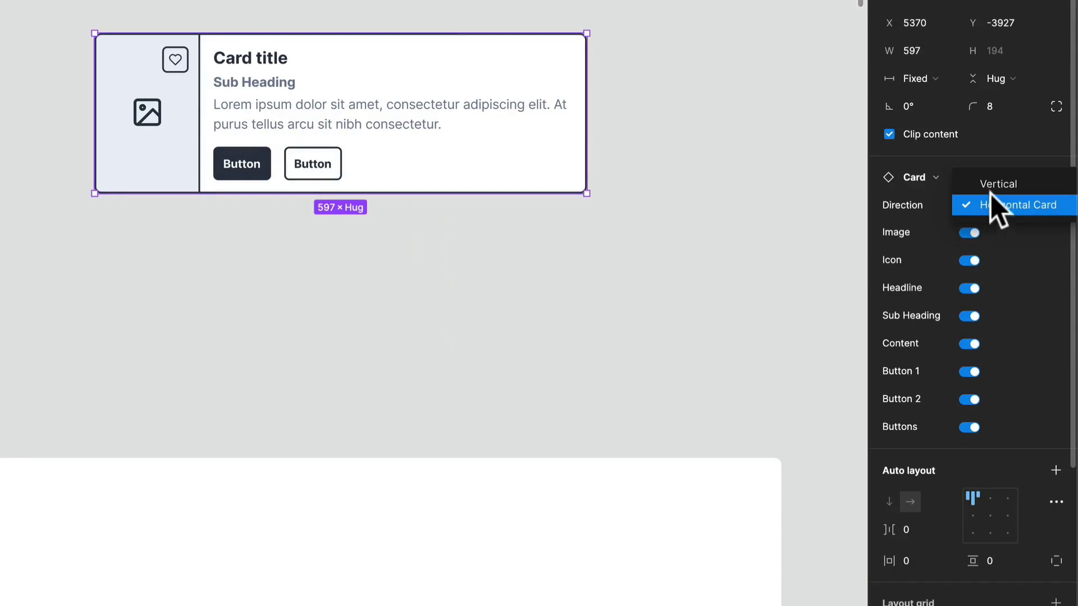
pyautogui.click(990, 189)
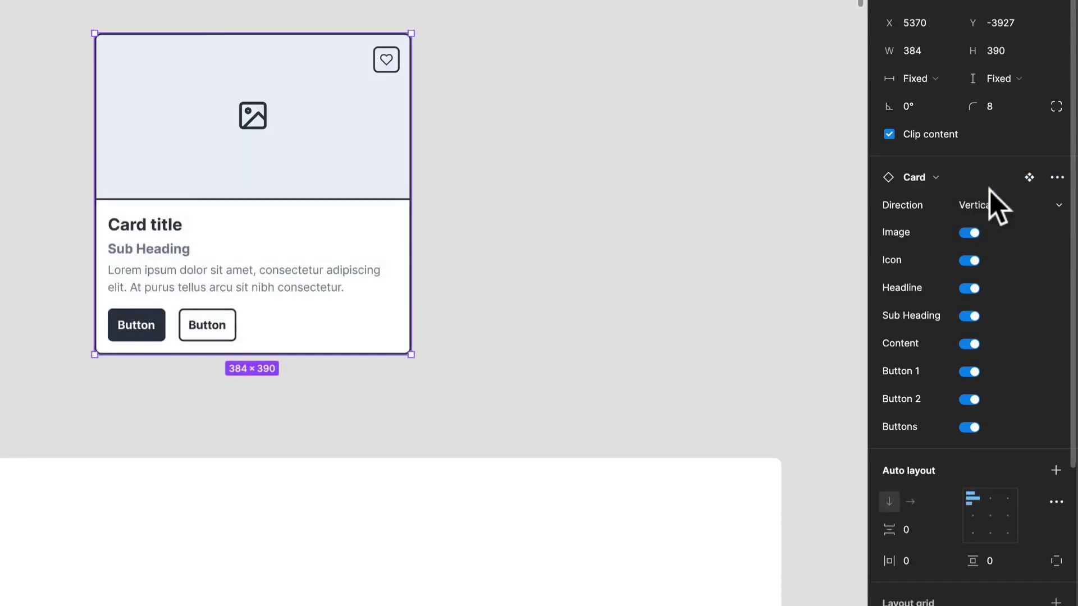
# Toggle the card's Image, Headline, Sub Heading and Content properties off and back on.
pyautogui.click(972, 235)
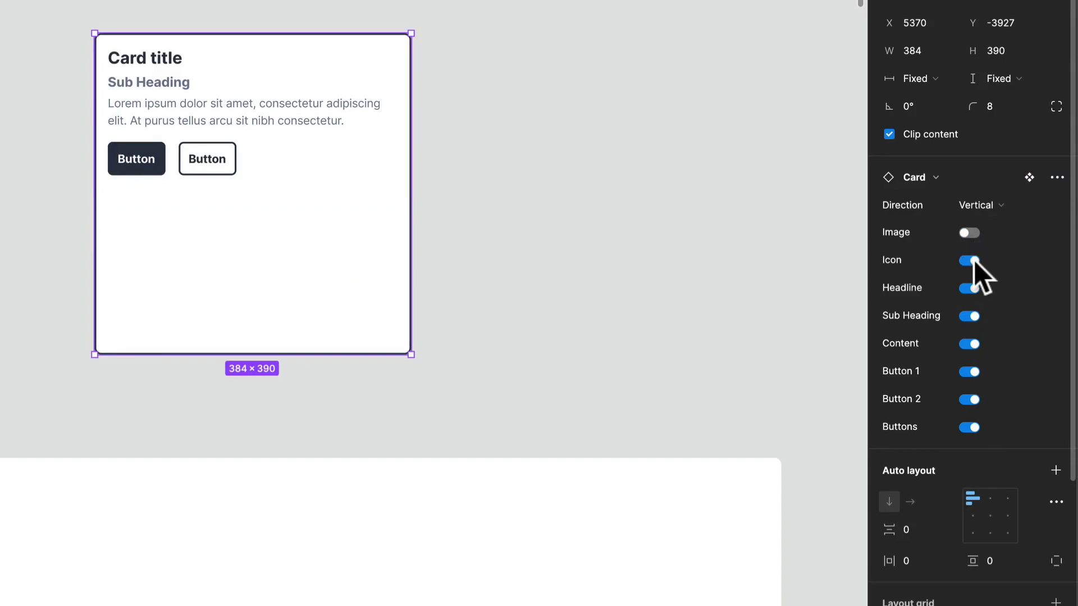
pyautogui.click(970, 233)
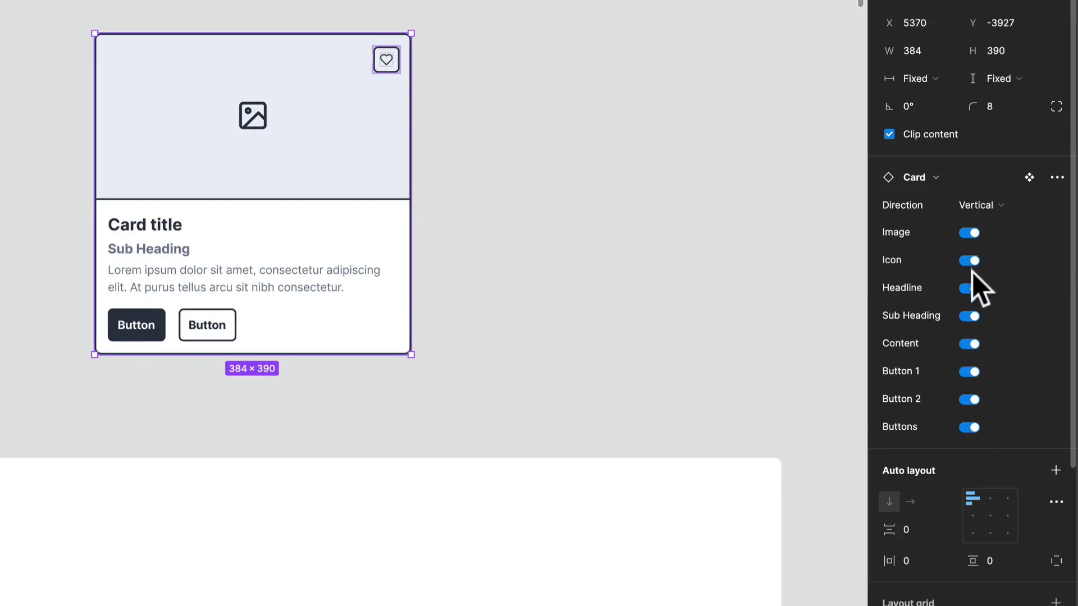
pyautogui.click(972, 288)
pyautogui.click(972, 289)
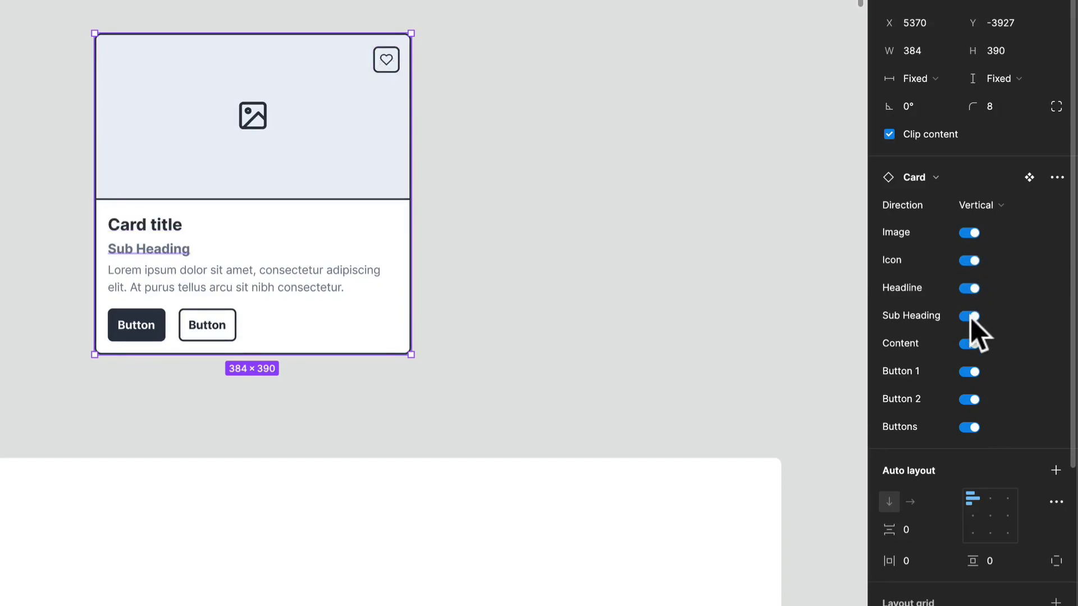
pyautogui.click(971, 317)
pyautogui.click(969, 318)
pyautogui.click(970, 346)
pyautogui.click(968, 345)
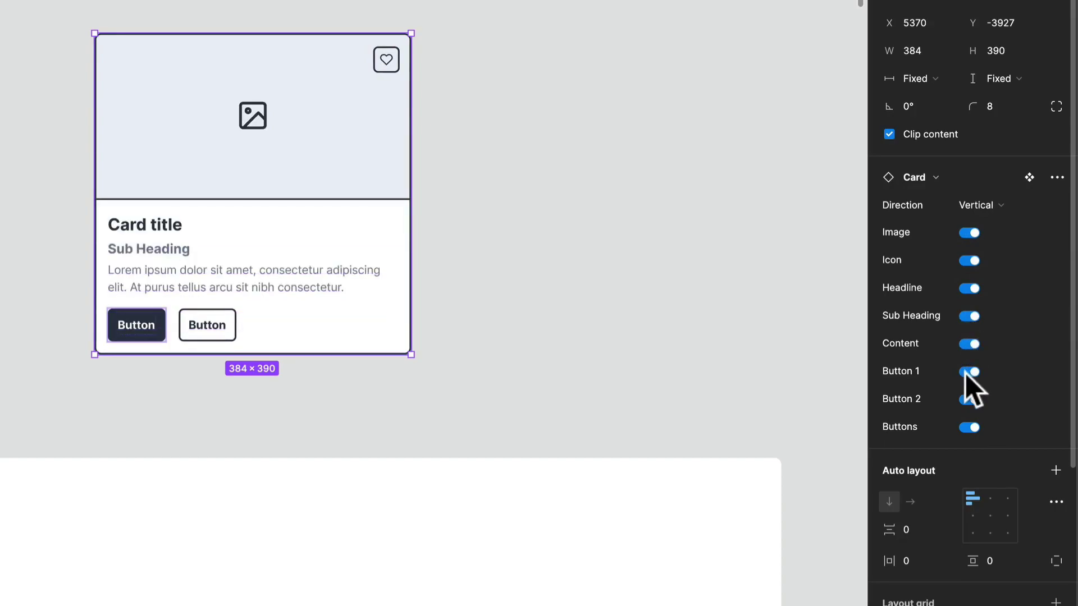
# Try the card's Button 1, Button 2 and Buttons visibility properties, leaving all of them on.
pyautogui.click(966, 372)
pyautogui.click(968, 400)
pyautogui.click(969, 428)
pyautogui.click(971, 427)
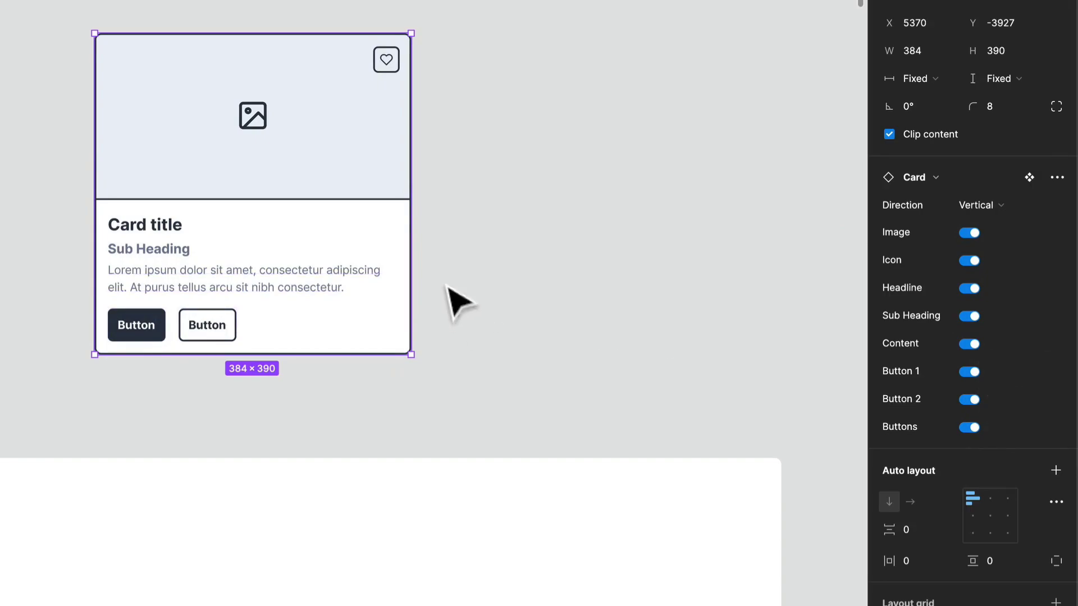
# Detach the card instance from its main component and select its image frame and its text content frame.
pyautogui.rightClick(346, 220)
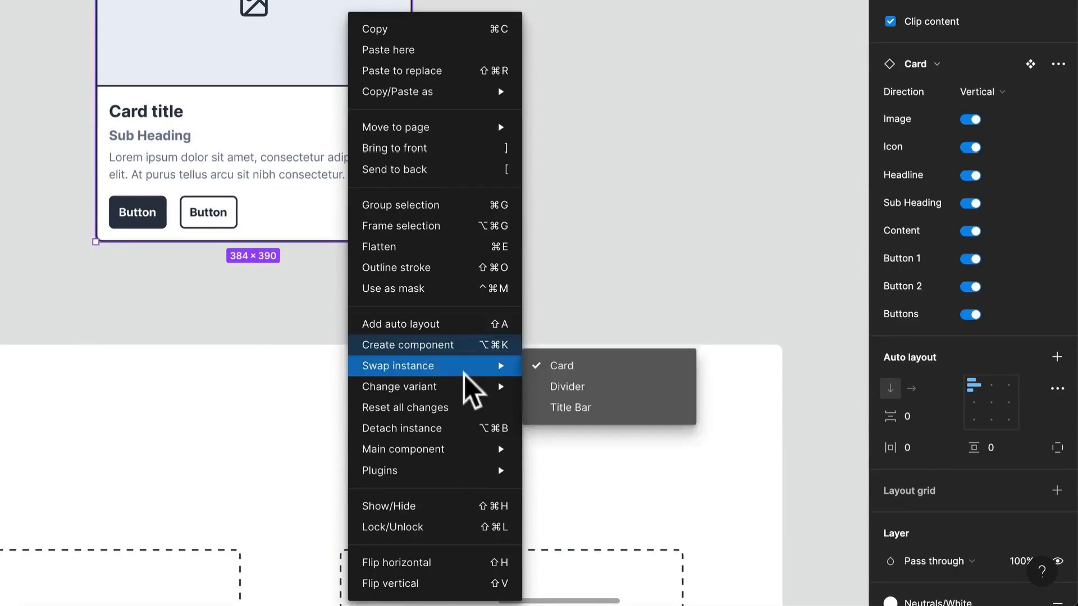
pyautogui.click(459, 453)
pyautogui.click(242, 105)
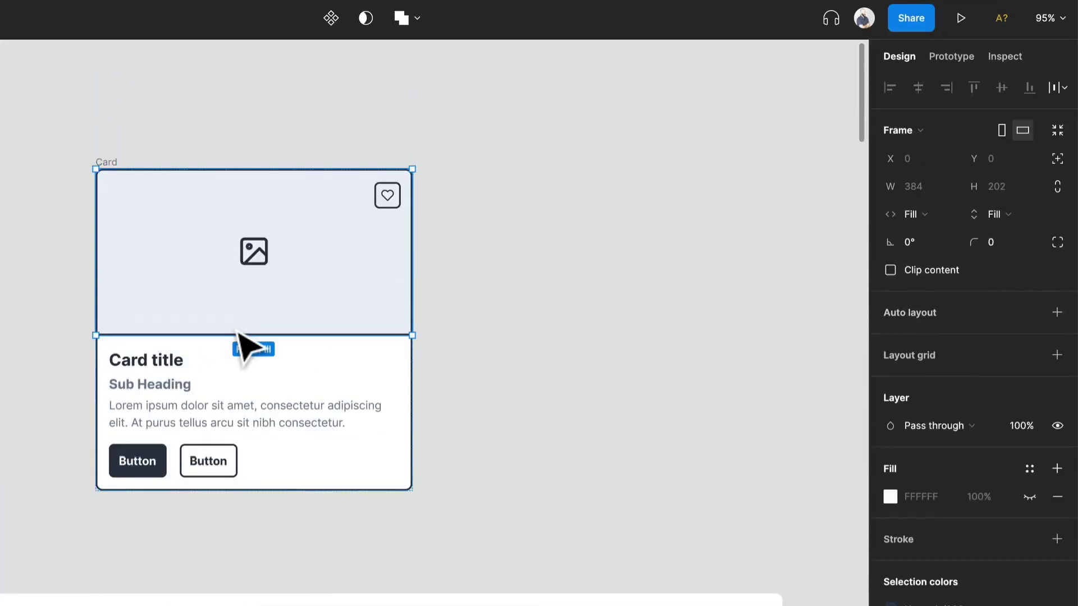
pyautogui.click(319, 418)
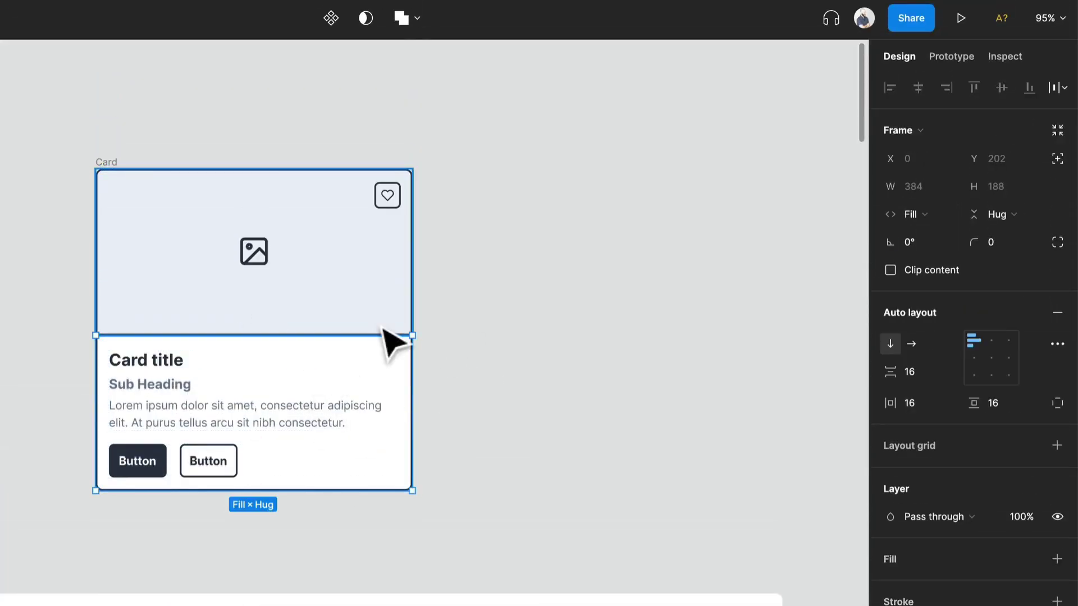
# Delete the detached Card frame from the canvas.
pyautogui.click(512, 264)
pyautogui.click(104, 178)
pyautogui.press('Delete')
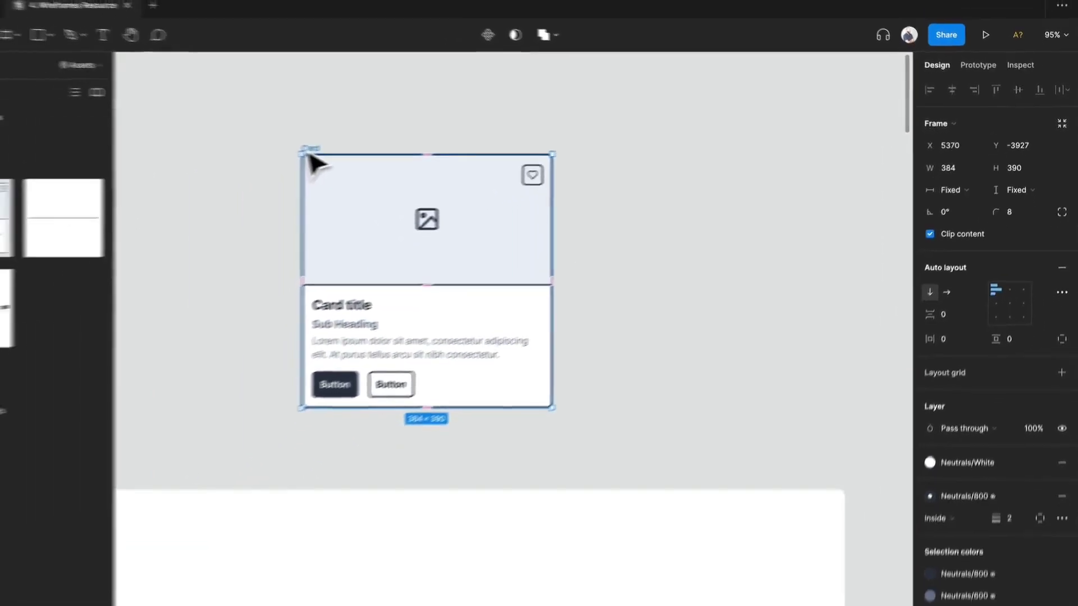
# Look over the component sets in the Inputs, Placeholders and Navigation frames of the Assets page.
pyautogui.scroll(-10, 370, 154)
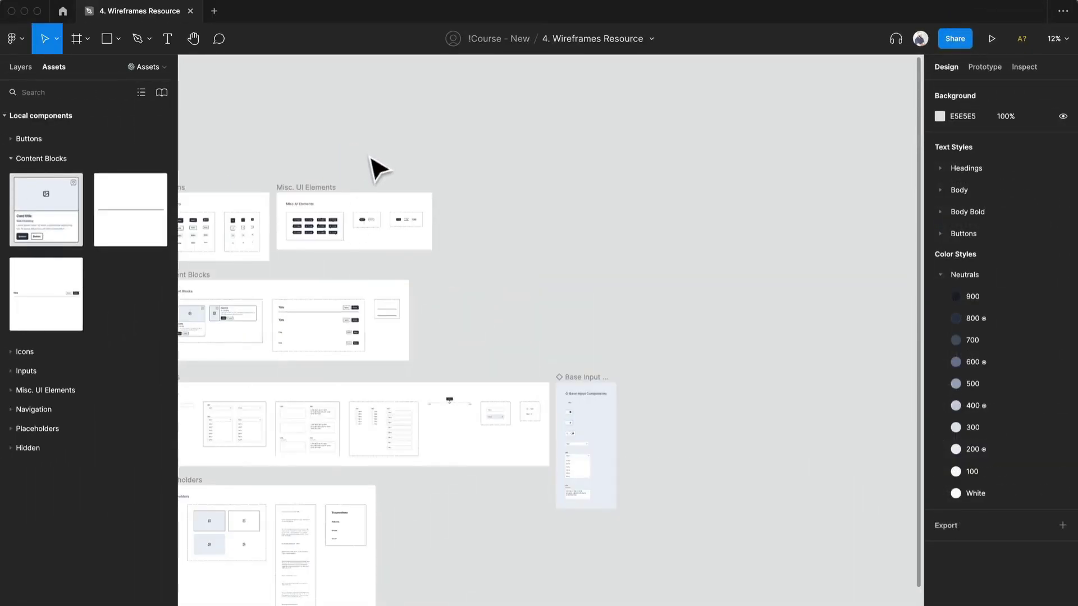
pyautogui.hscroll(-5, 481, 234)
pyautogui.scroll(5, 524, 314)
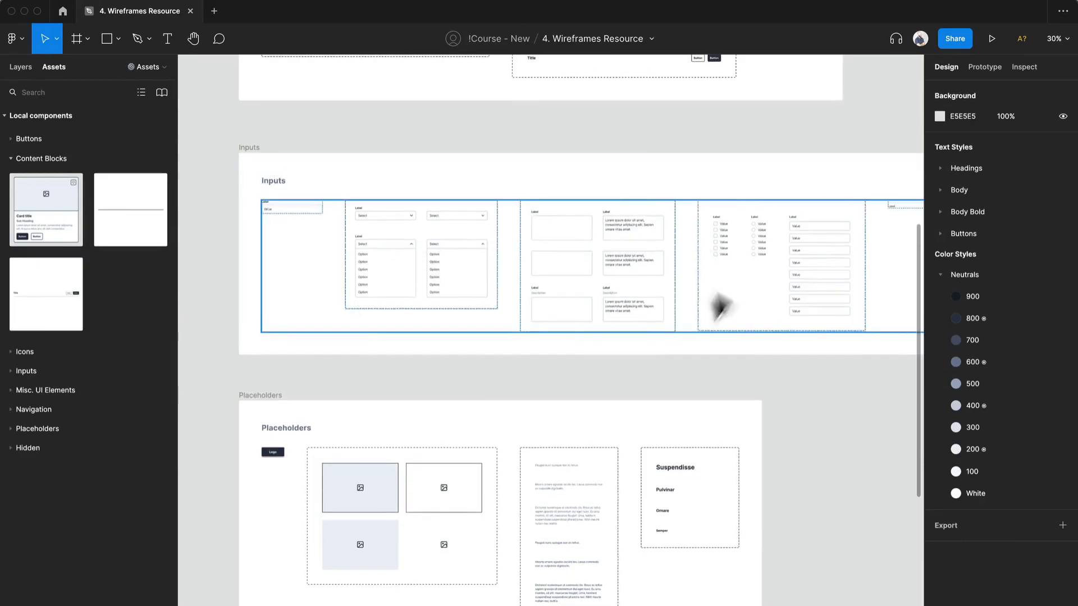
pyautogui.moveTo(413, 392); pyautogui.dragTo(413, 304)
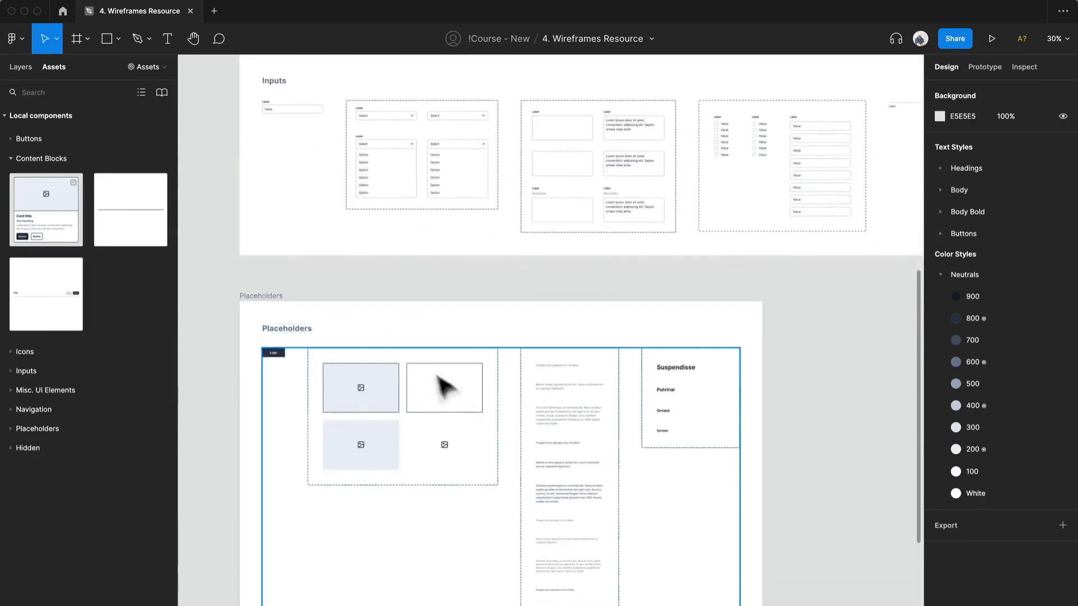
pyautogui.scroll(-5, 420, 360)
pyautogui.hscroll(-2, 421, 361)
pyautogui.scroll(-4, 458, 225)
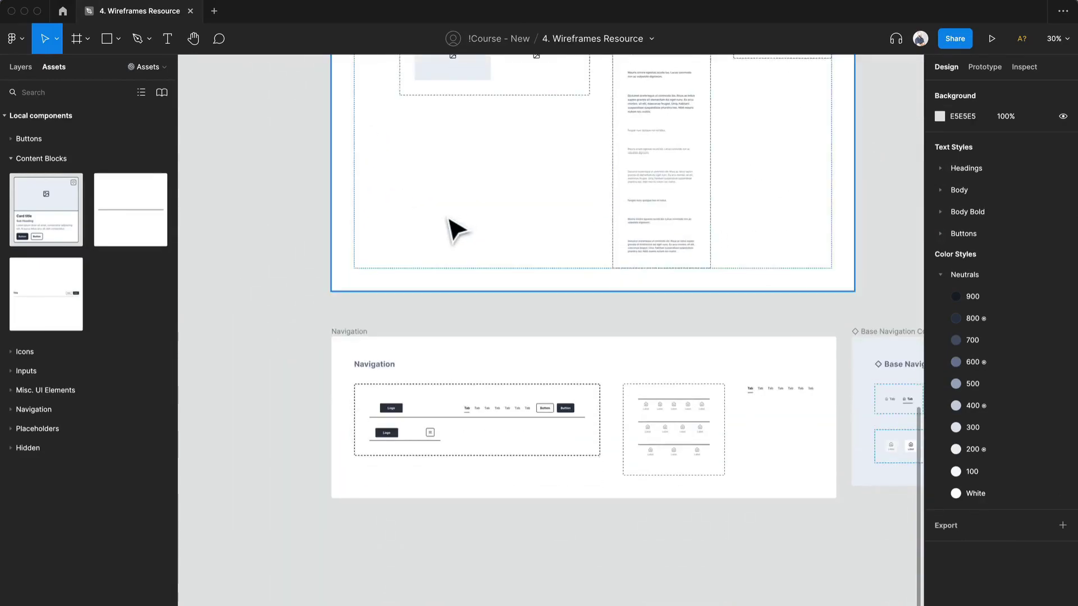
# Examine the Base Input Components frame and compare its base parts with the input components in the Inputs frame.
pyautogui.scroll(-5, 449, 228)
pyautogui.scroll(-3, 344, 320)
pyautogui.scroll(3, 364, 270)
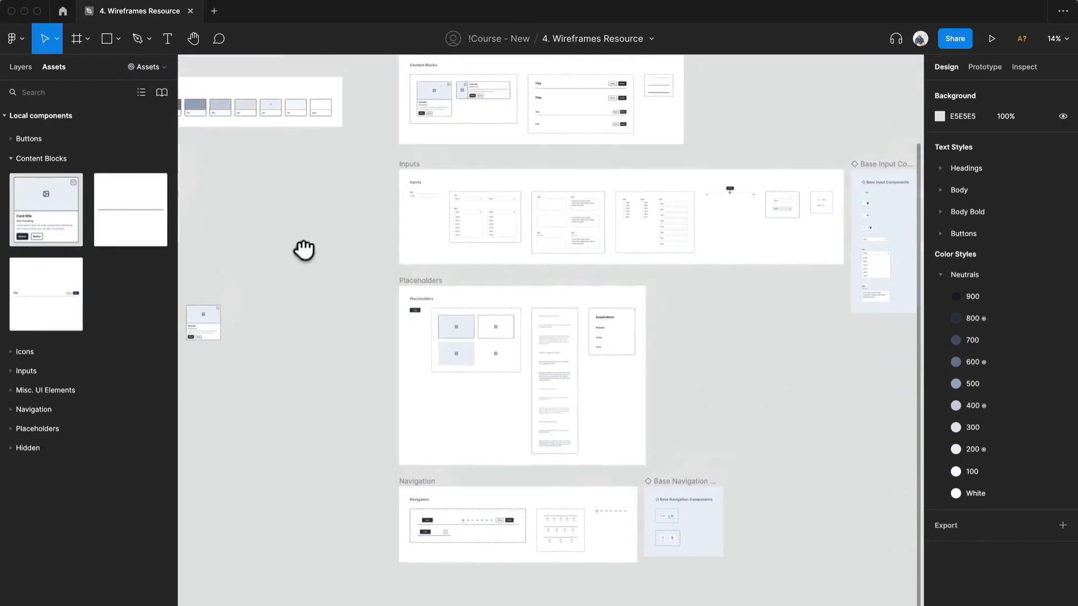
pyautogui.moveTo(632, 308); pyautogui.dragTo(366, 265)
pyautogui.scroll(5, 500, 161)
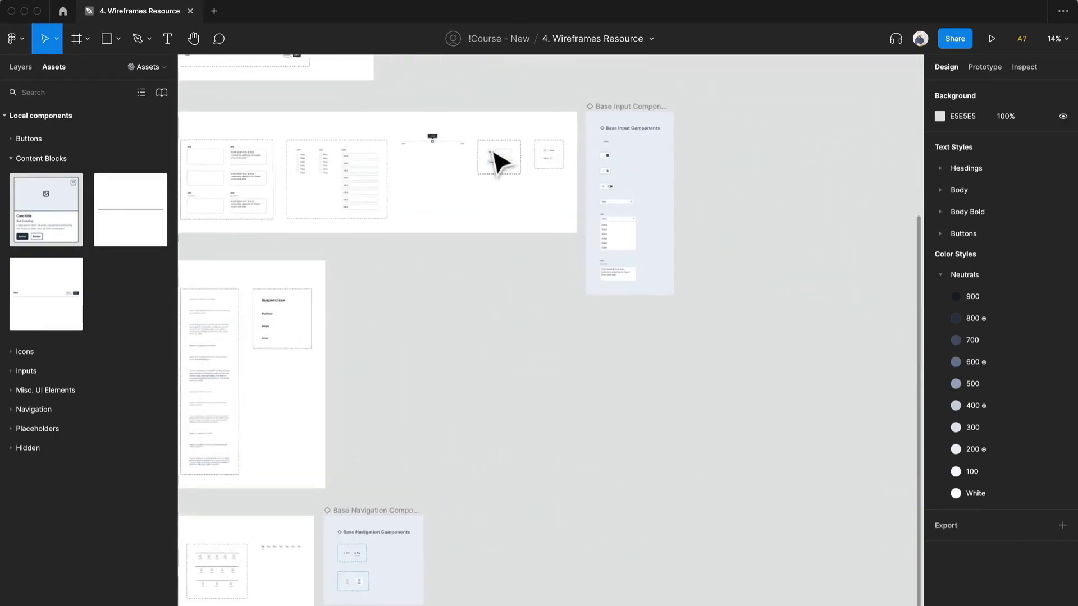
pyautogui.click(649, 176)
pyautogui.scroll(6, 712, 174)
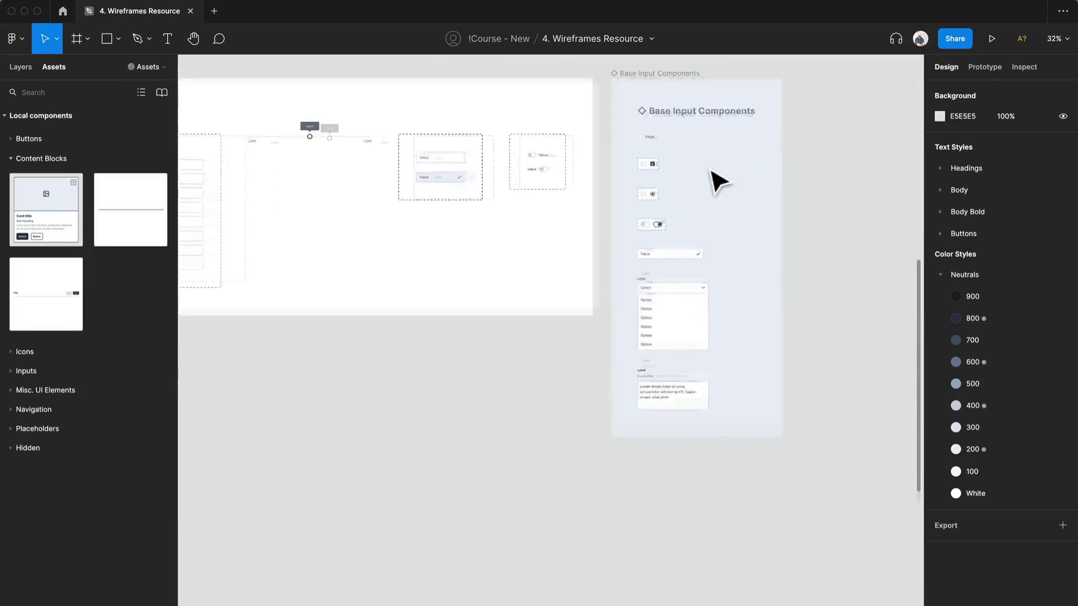
pyautogui.scroll(-3, 714, 177)
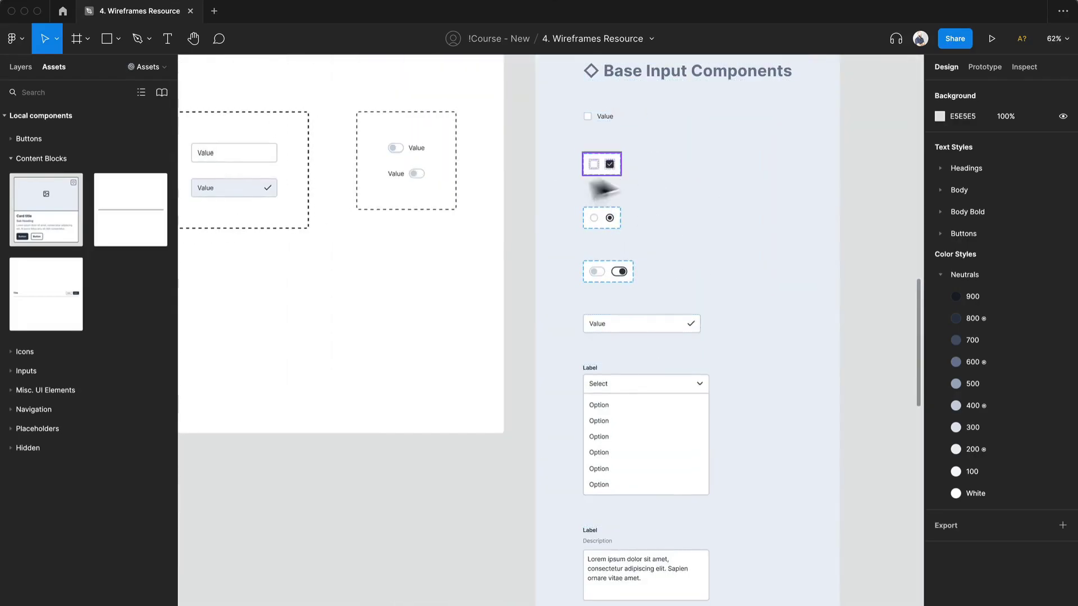
pyautogui.hscroll(-5, 284, 188)
pyautogui.moveTo(293, 291); pyautogui.dragTo(185, 221)
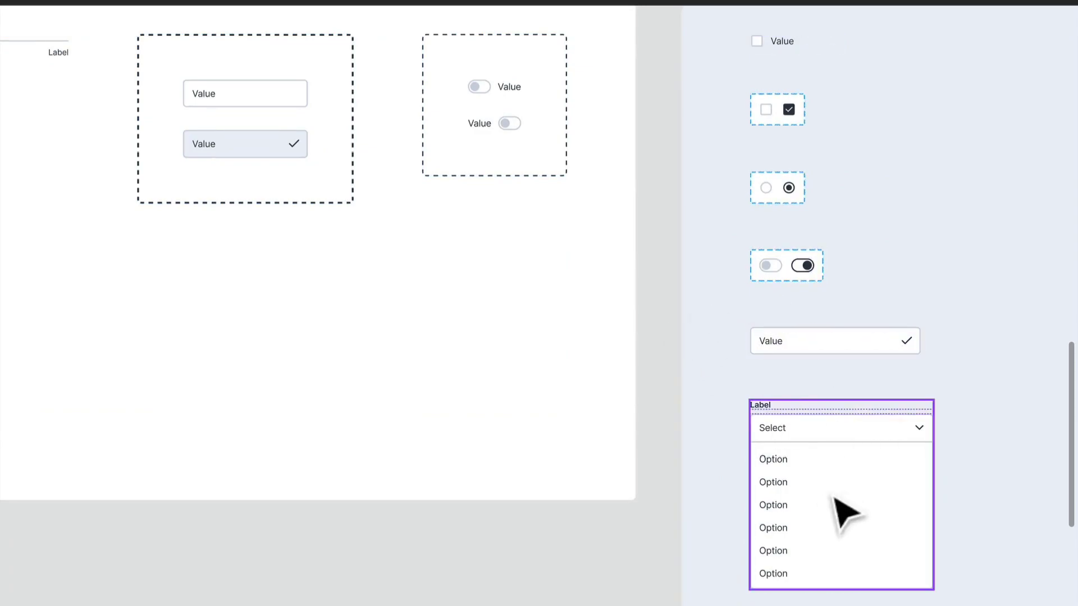
pyautogui.hscroll(-15, 392, 293)
pyautogui.scroll(3, 392, 293)
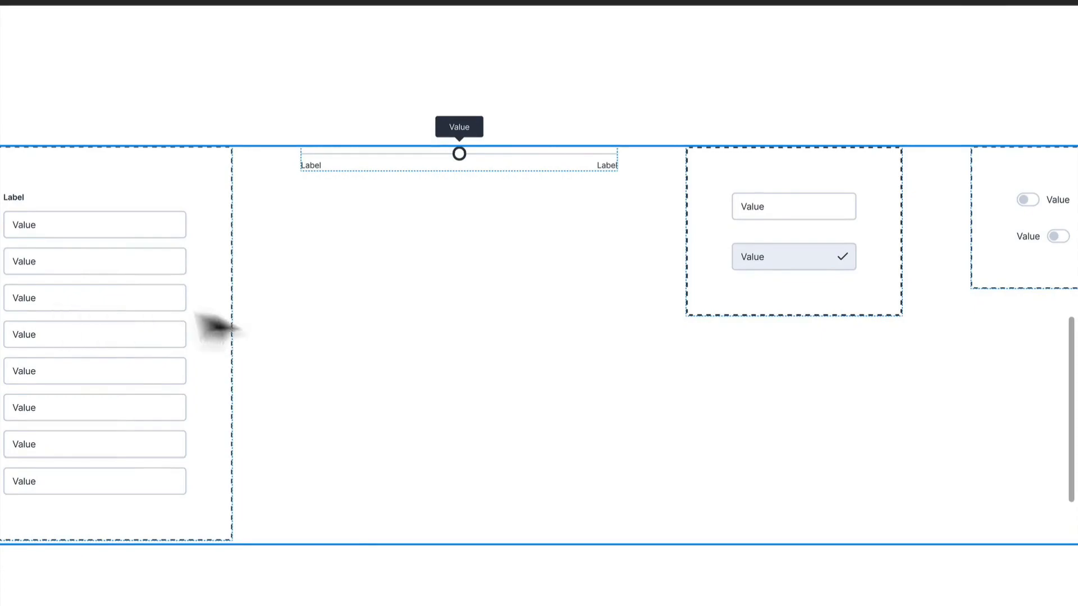
pyautogui.hscroll(13, 690, 393)
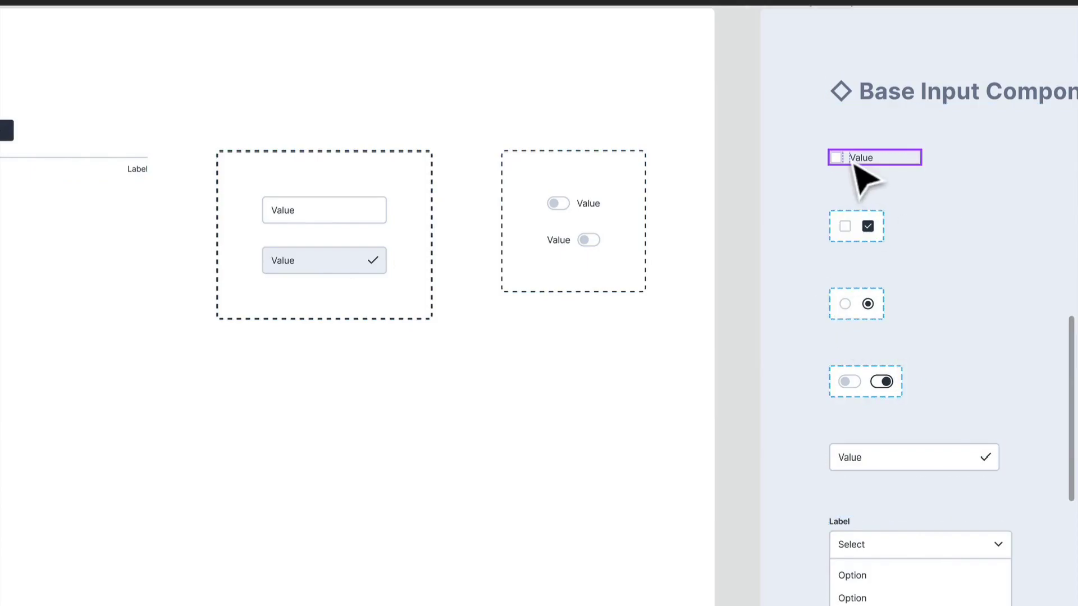
# Try replacing the Neutrals/400 selection color of the base toggle component set with the Neutrals 700 style.
pyautogui.click(888, 379)
pyautogui.scroll(5, 876, 382)
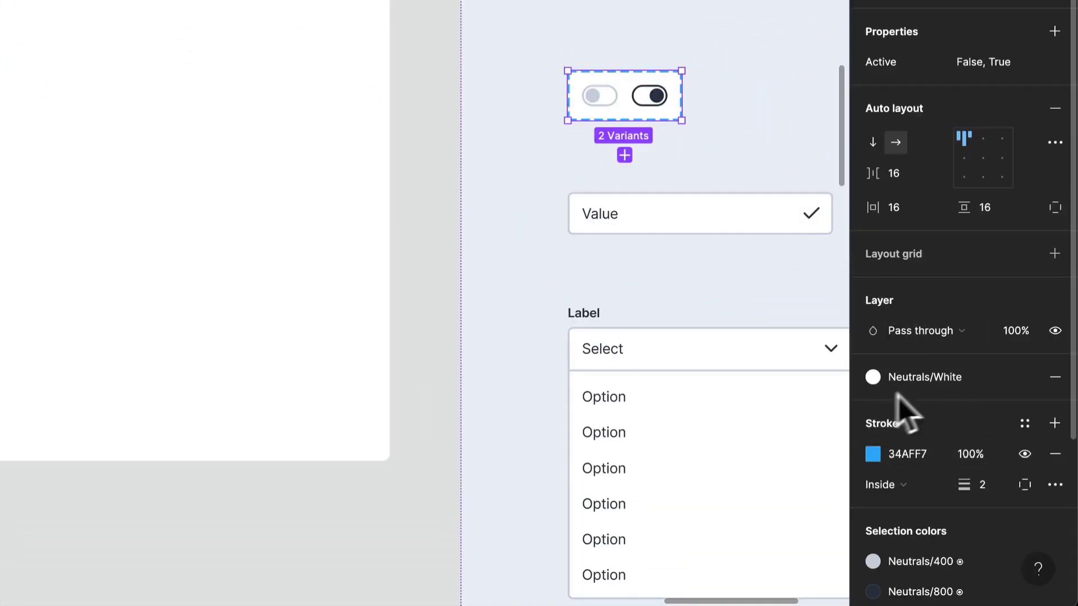
pyautogui.scroll(-3, 912, 469)
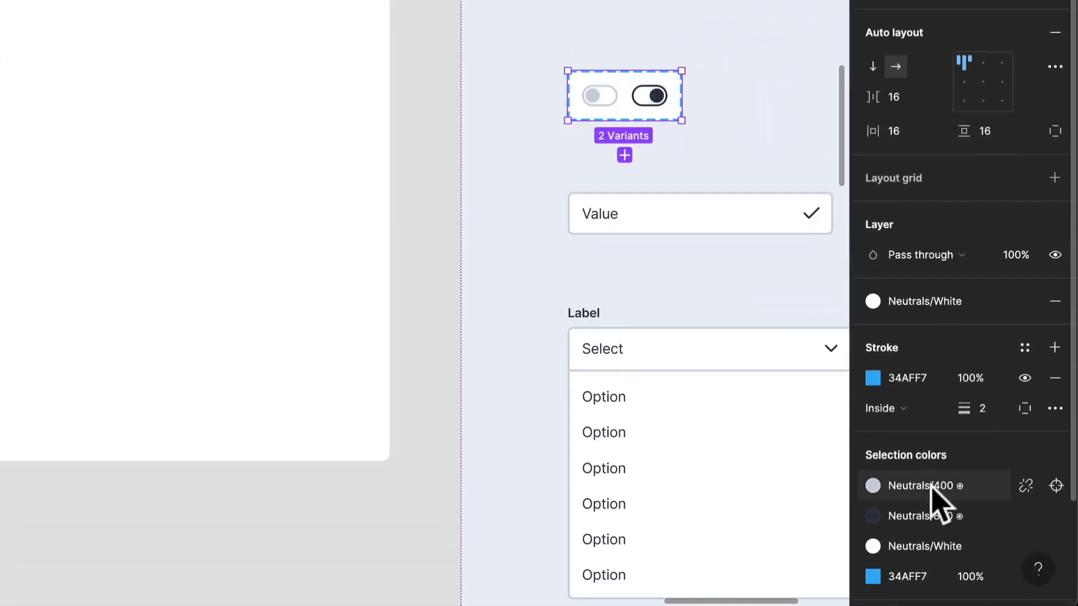
pyautogui.click(931, 486)
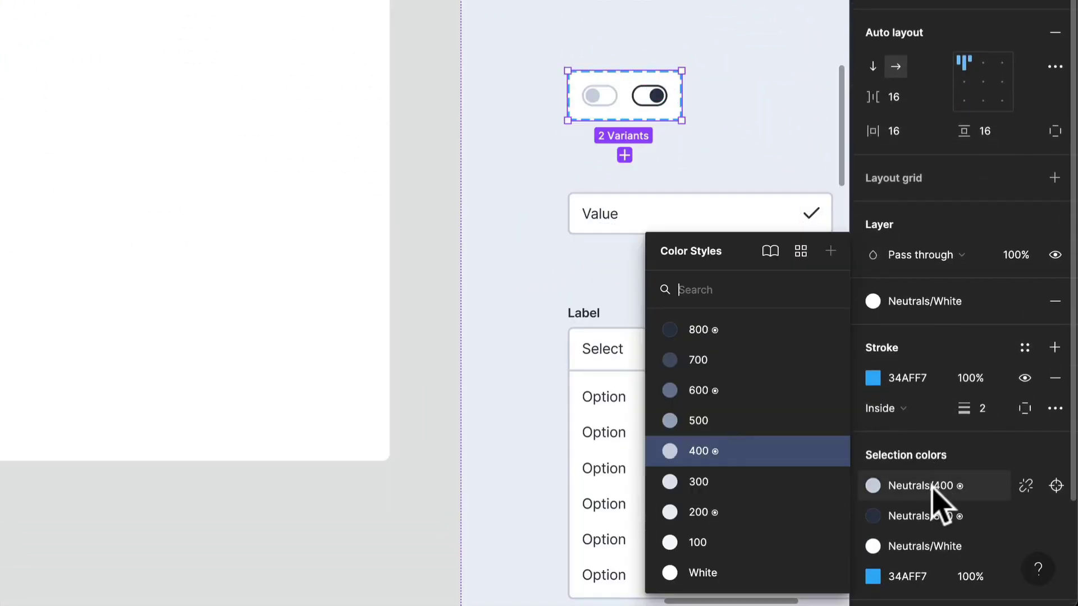
pyautogui.click(716, 366)
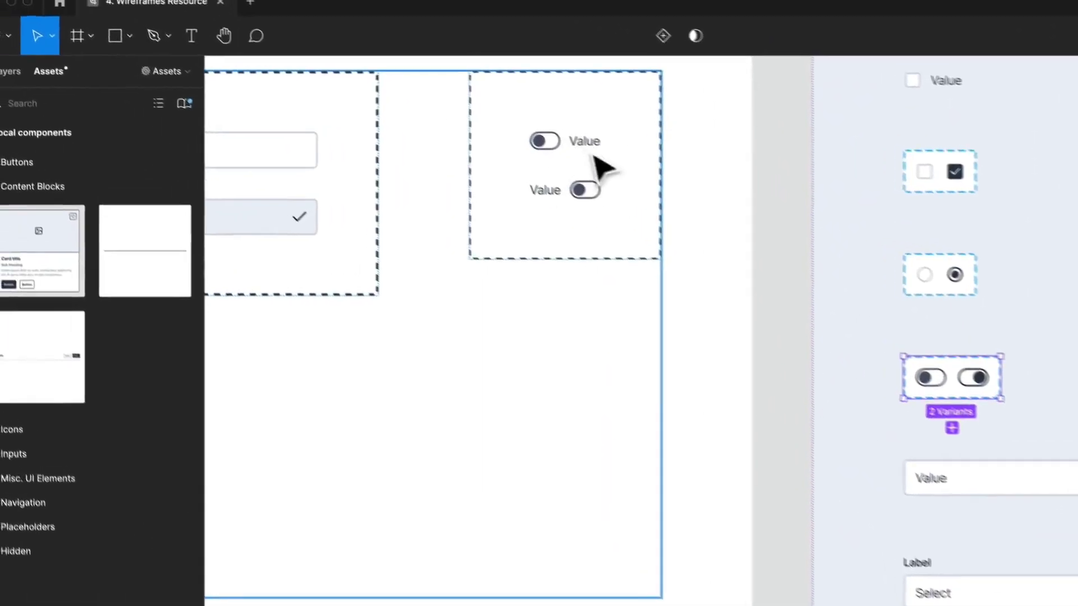
# Undo the base toggle's color style change and deselect the component set.
pyautogui.press('super+z')
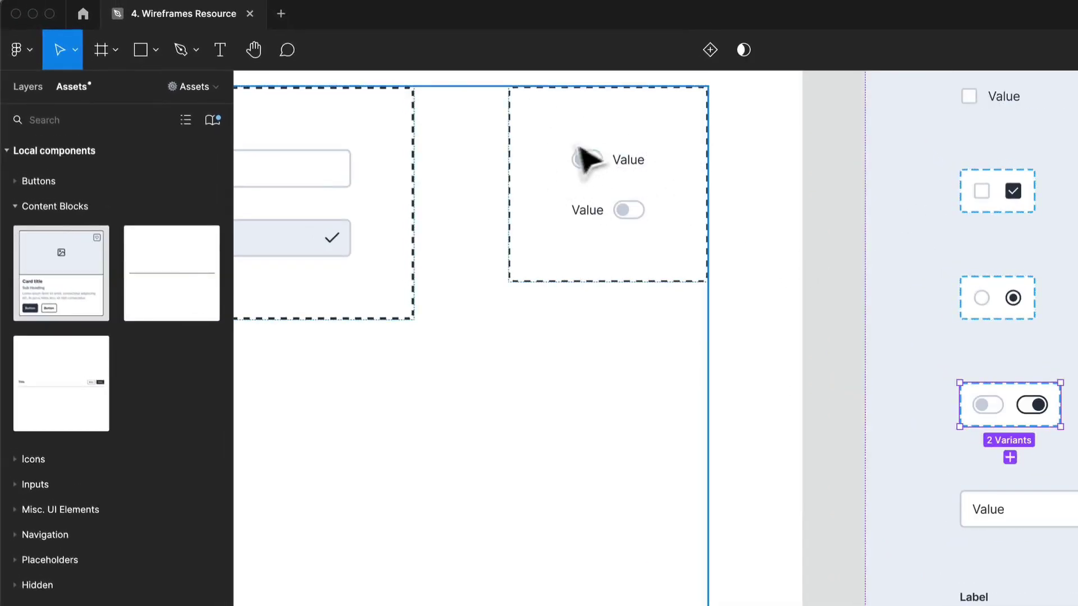
pyautogui.scroll(-1, 584, 169)
pyautogui.scroll(-3, 586, 178)
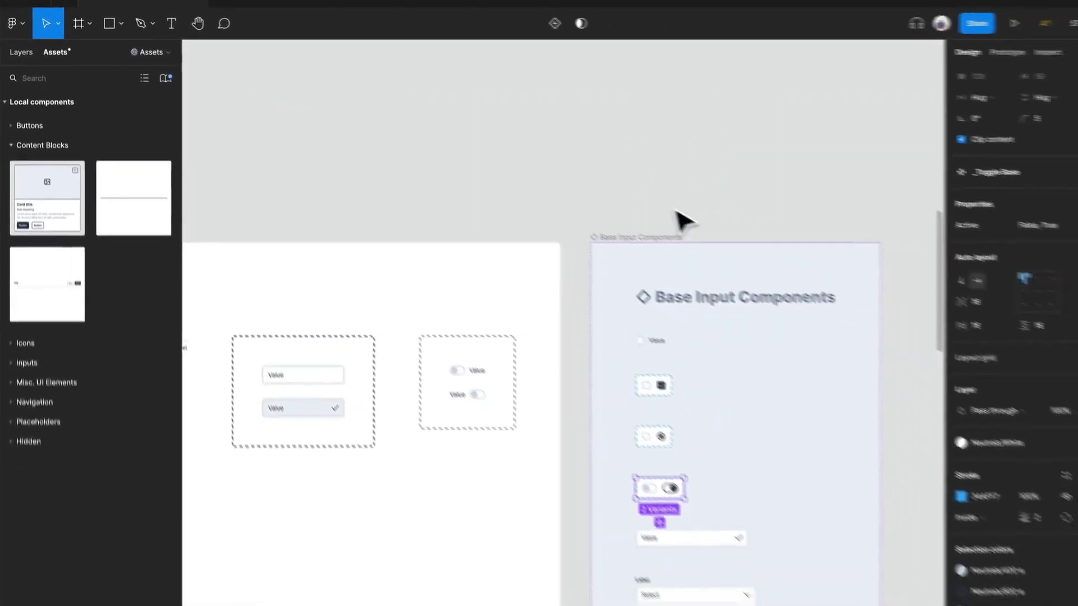
pyautogui.click(676, 211)
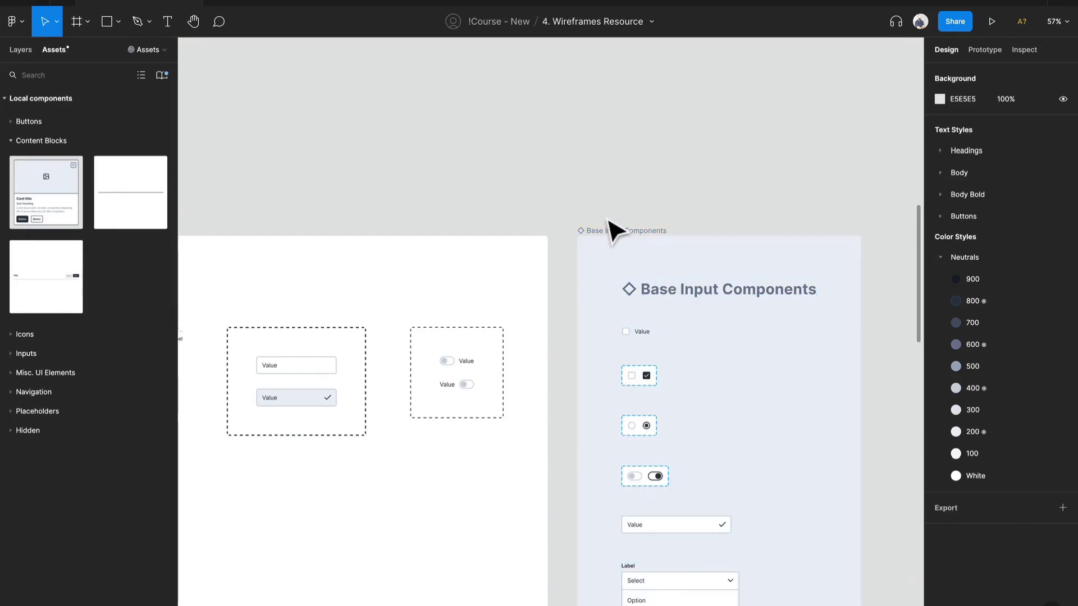
pyautogui.scroll(-1, 622, 229)
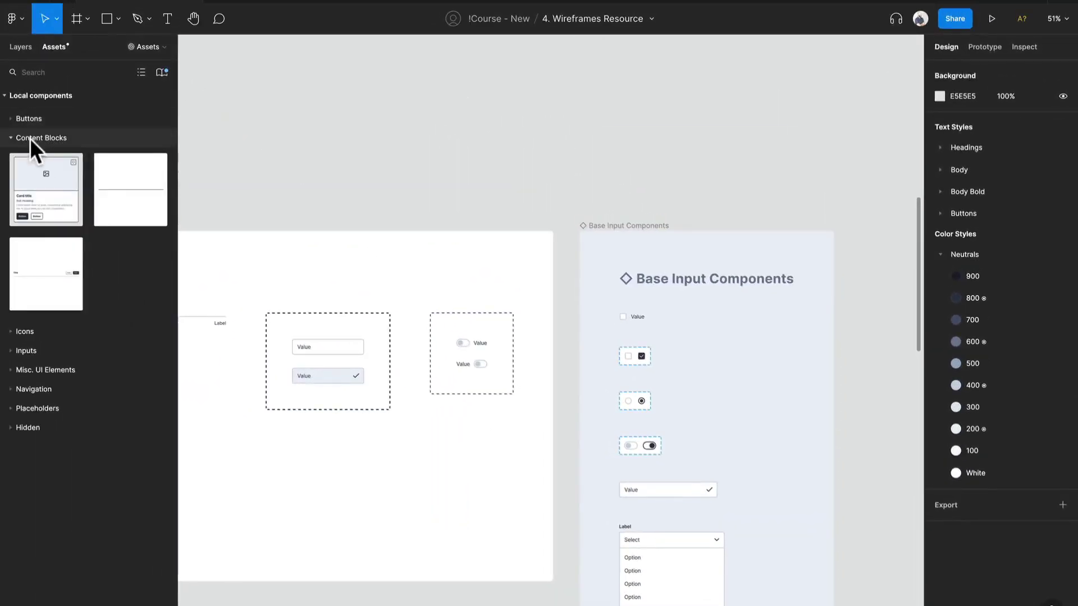
# Collapse the Content Blocks group in the local components and delete the leftover Card instance from the canvas.
pyautogui.click(31, 139)
pyautogui.moveTo(366, 164); pyautogui.dragTo(741, 104)
pyautogui.scroll(-6, 741, 104)
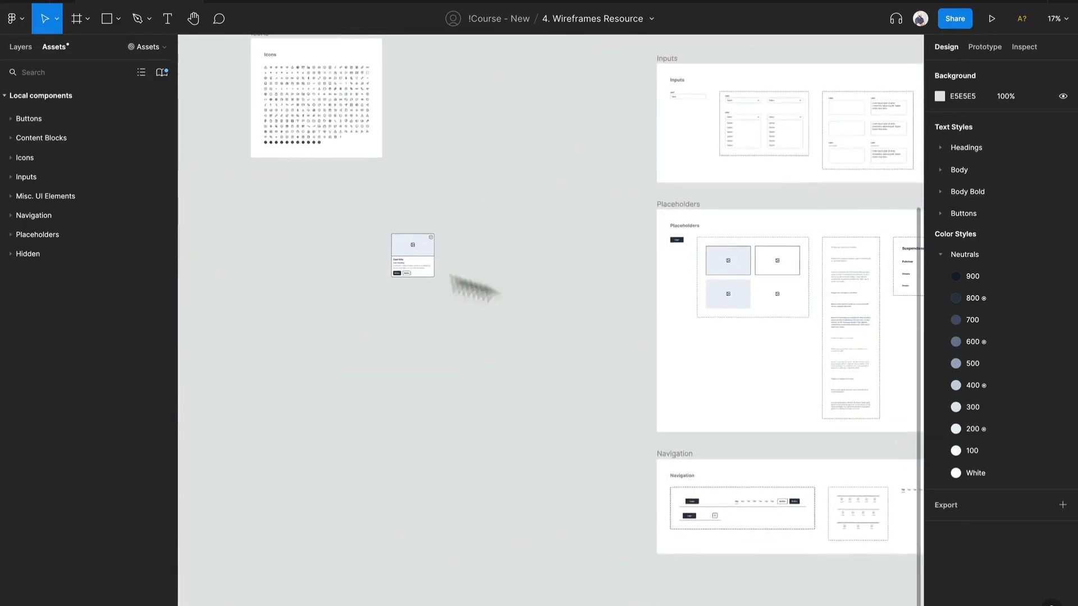
pyautogui.click(411, 255)
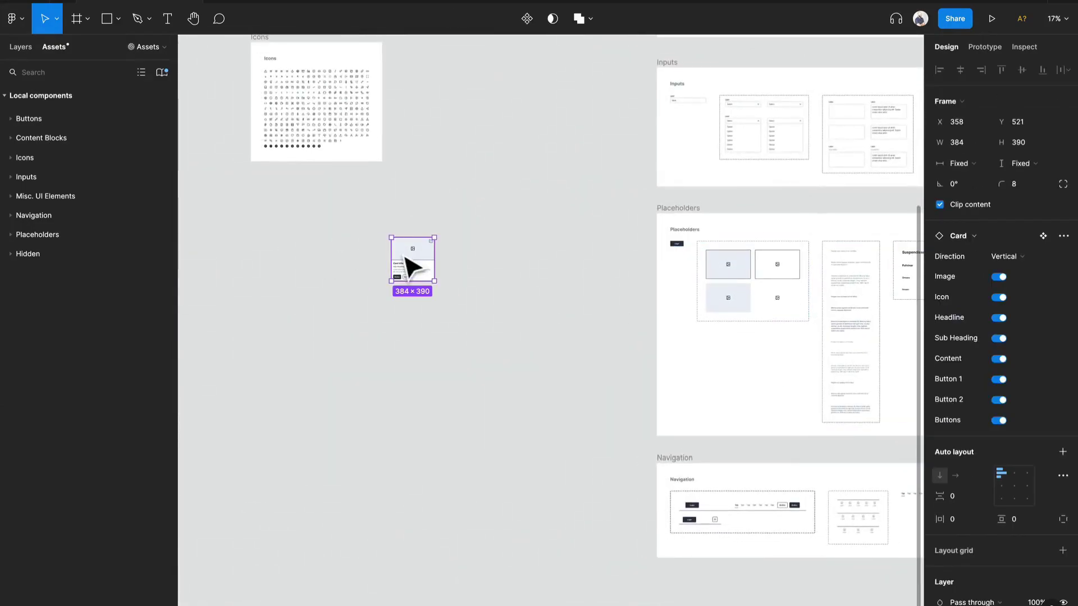
pyautogui.press('Delete')
# Place an instance of the Large, Solid button variant on the empty canvas beside the Buttons frame.
pyautogui.scroll(-5, 529, 277)
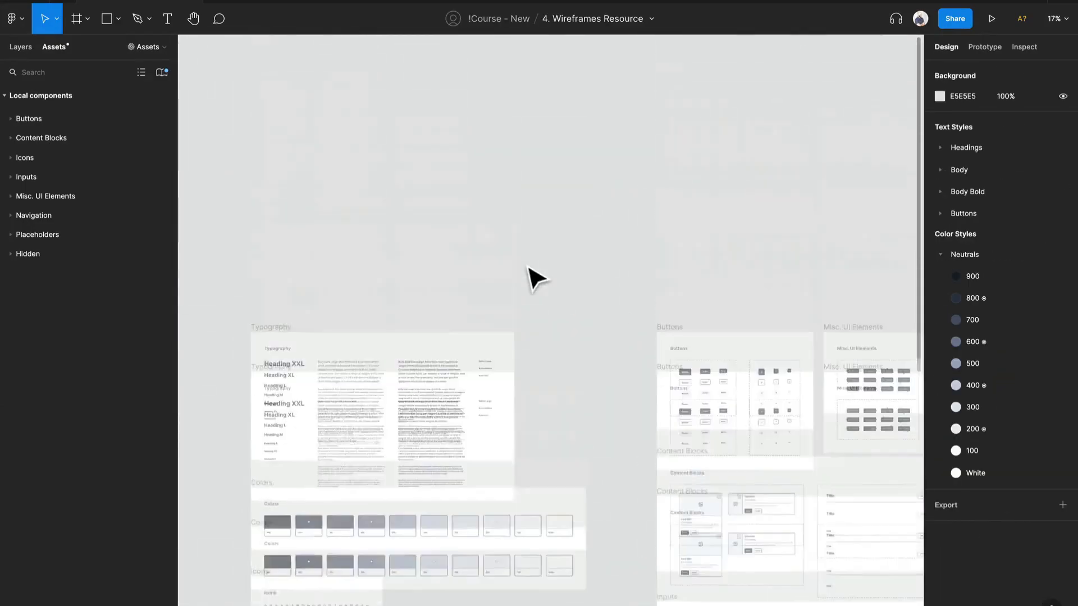
pyautogui.hscroll(2, 606, 340)
pyautogui.scroll(5, 585, 340)
pyautogui.click(602, 330)
pyautogui.click(605, 330)
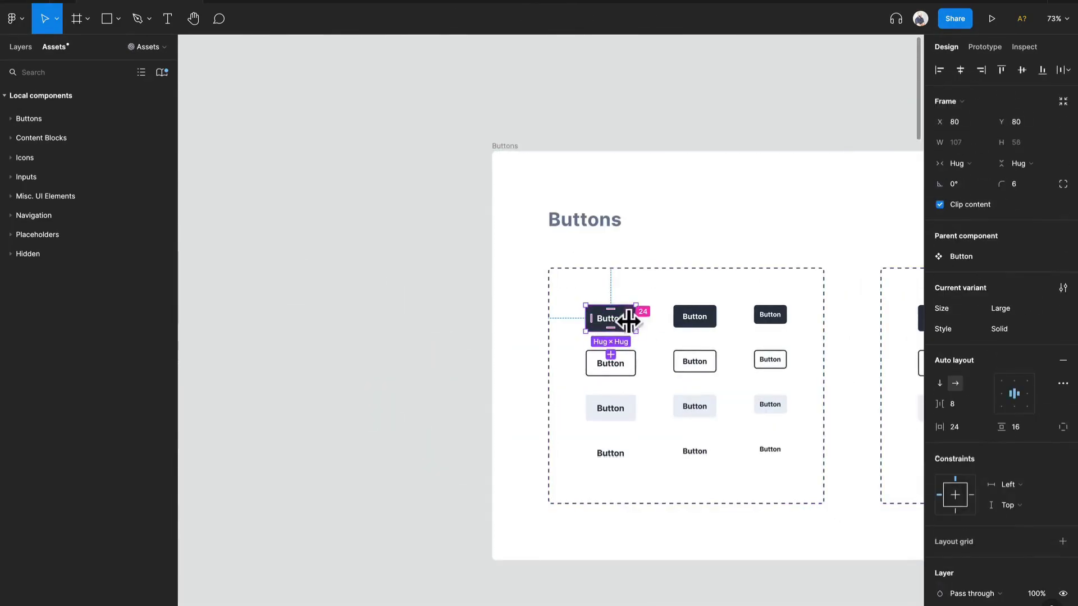
pyautogui.moveTo(578, 318); pyautogui.dragTo(331, 269)
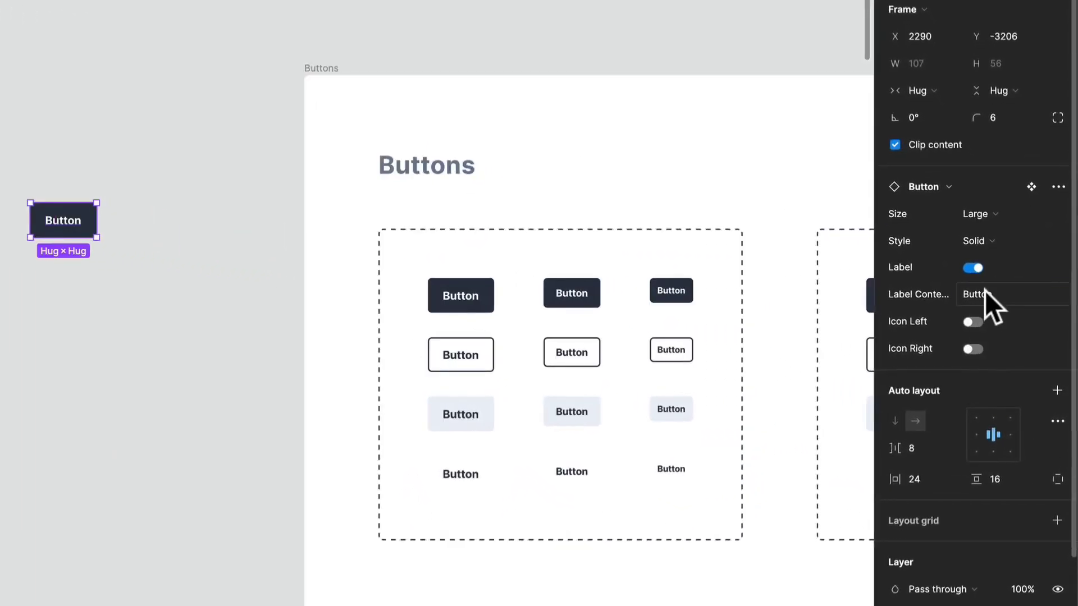
# Set the button instance's label content to "Hello".
pyautogui.click(988, 300)
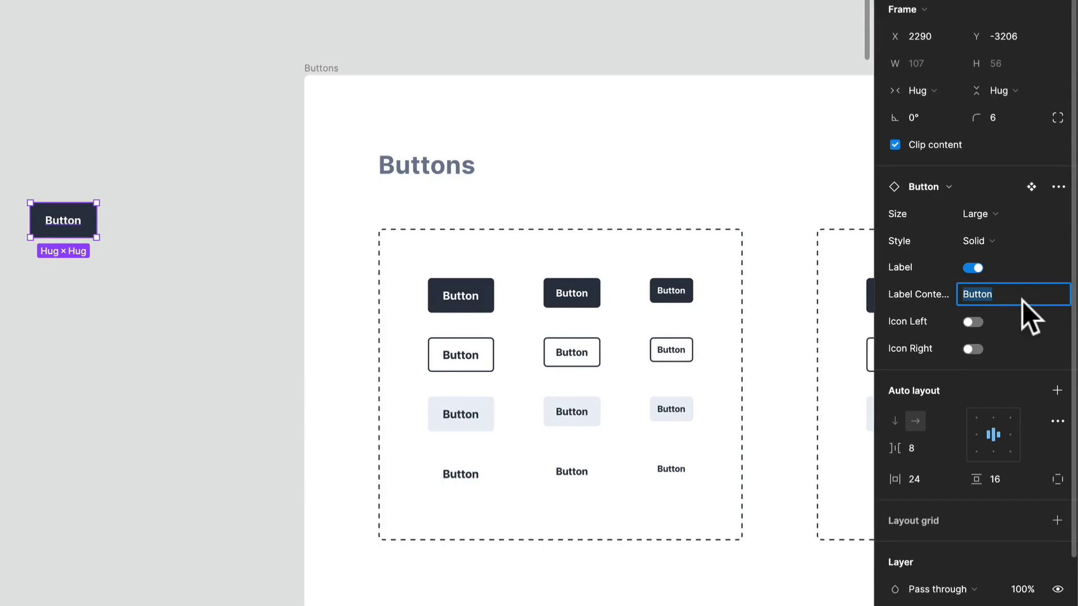
pyautogui.write('Hello')
pyautogui.press('Return')
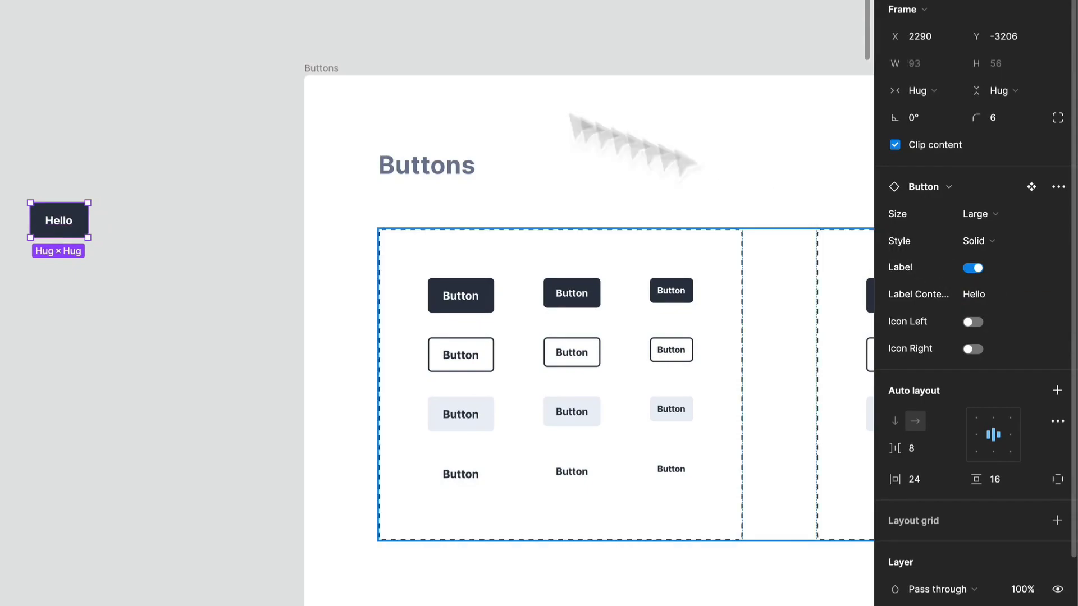
# Try the button instance's Icon Left and Icon Right properties, leaving both off, and set its style to Outline.
pyautogui.click(973, 322)
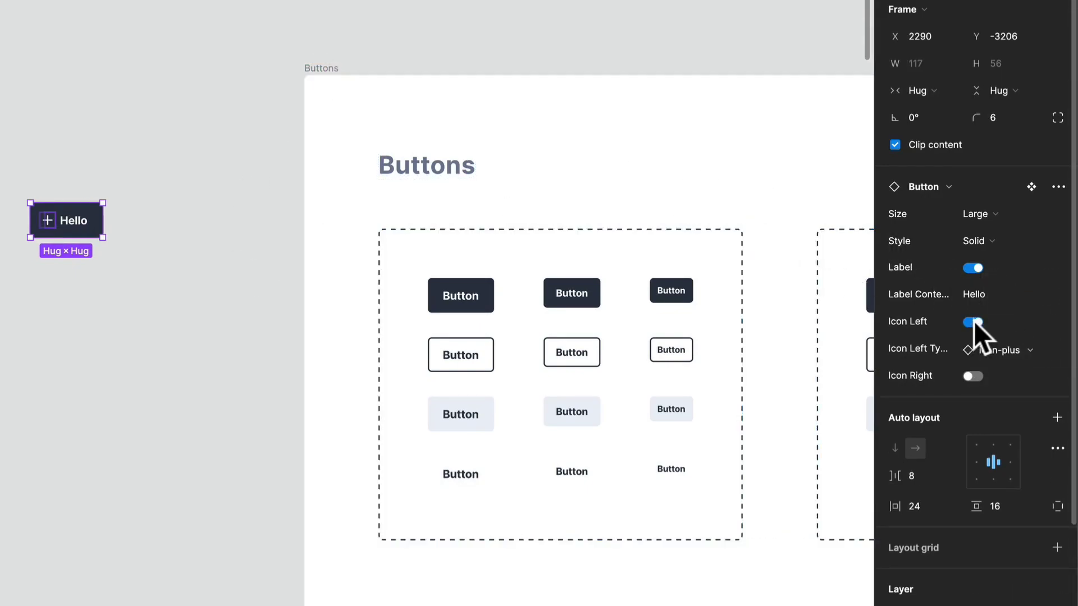
pyautogui.click(975, 321)
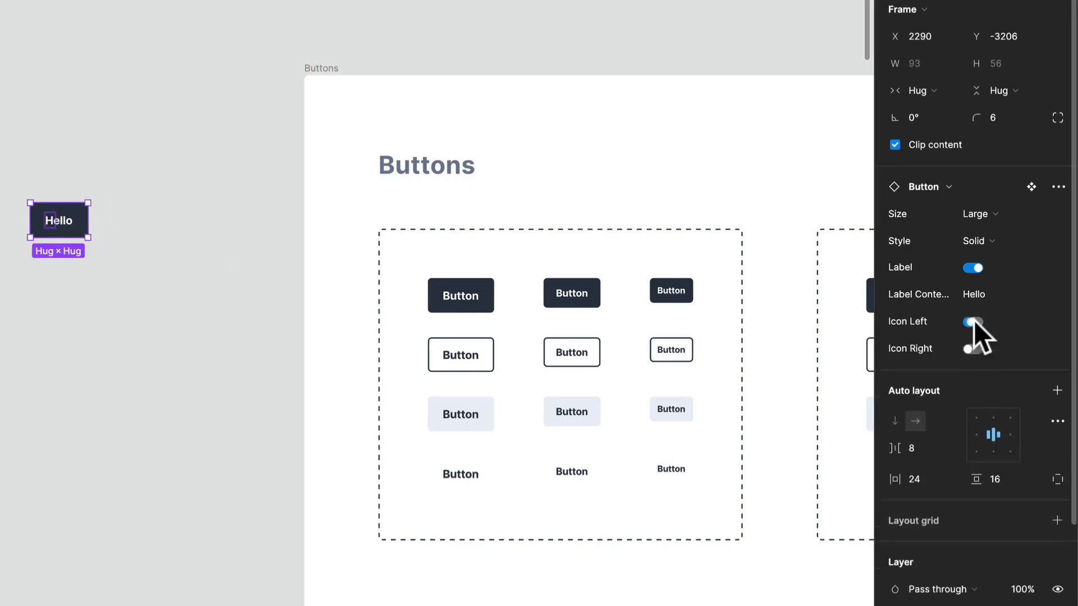
pyautogui.click(971, 349)
pyautogui.click(971, 348)
pyautogui.click(978, 239)
pyautogui.click(978, 263)
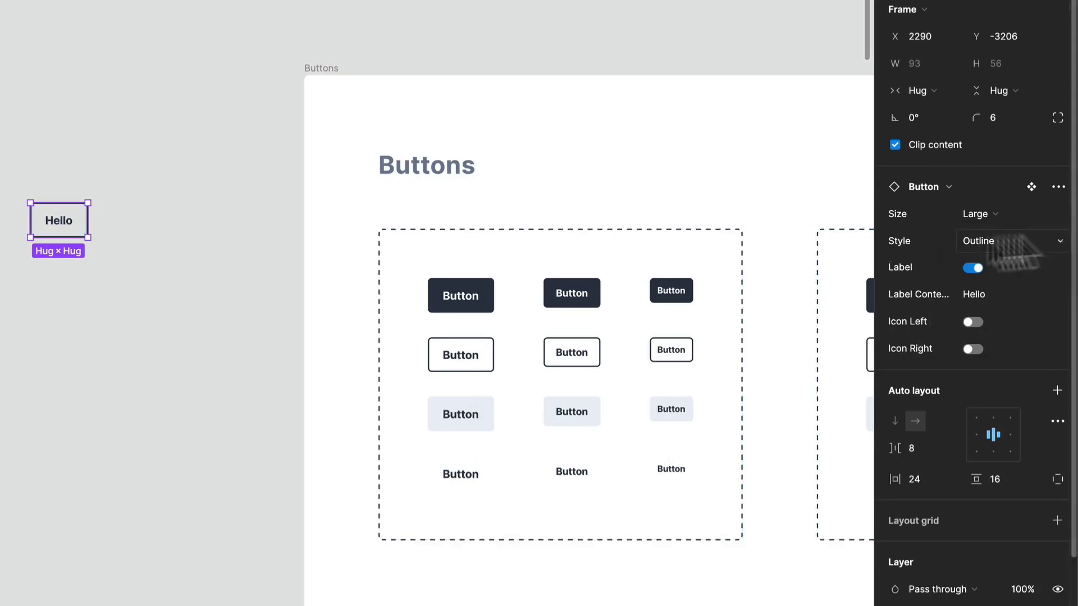
# Delete the outlined "Hello" button instance from the canvas.
pyautogui.click(128, 224)
pyautogui.click(62, 229)
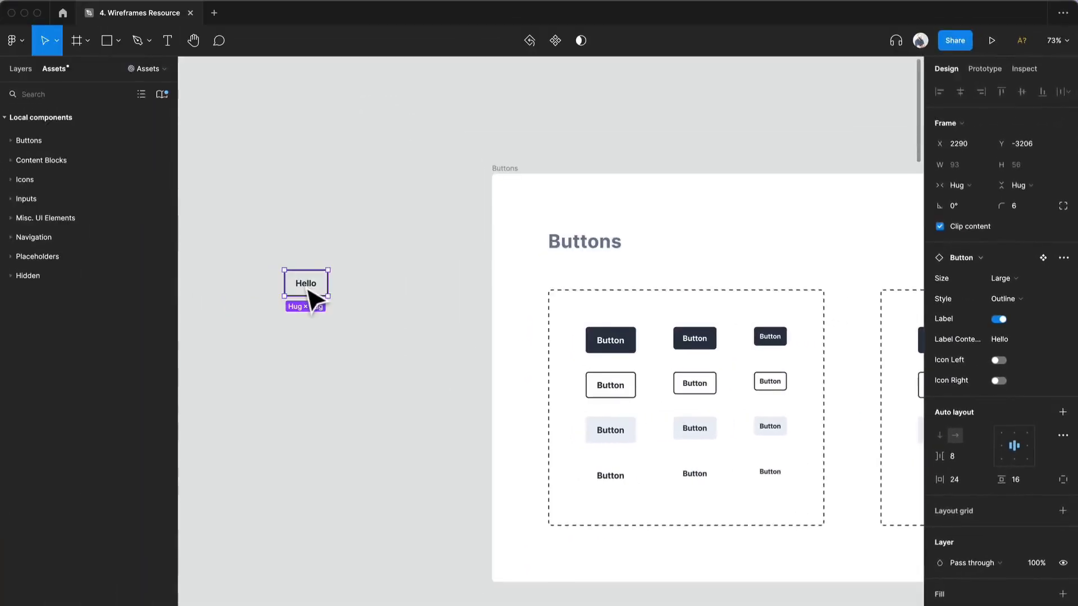
pyautogui.press('Delete')
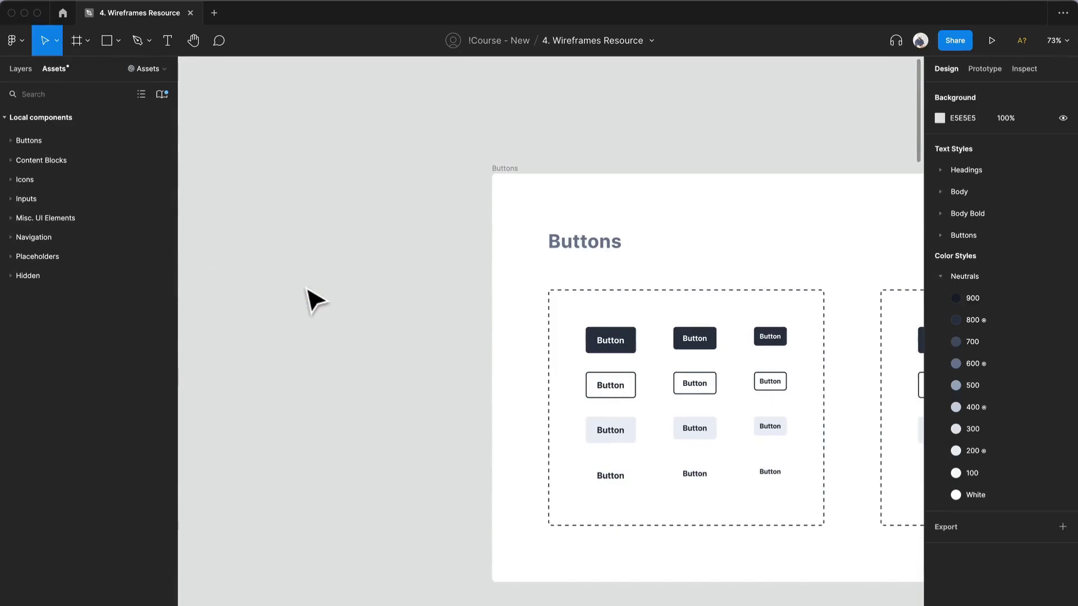